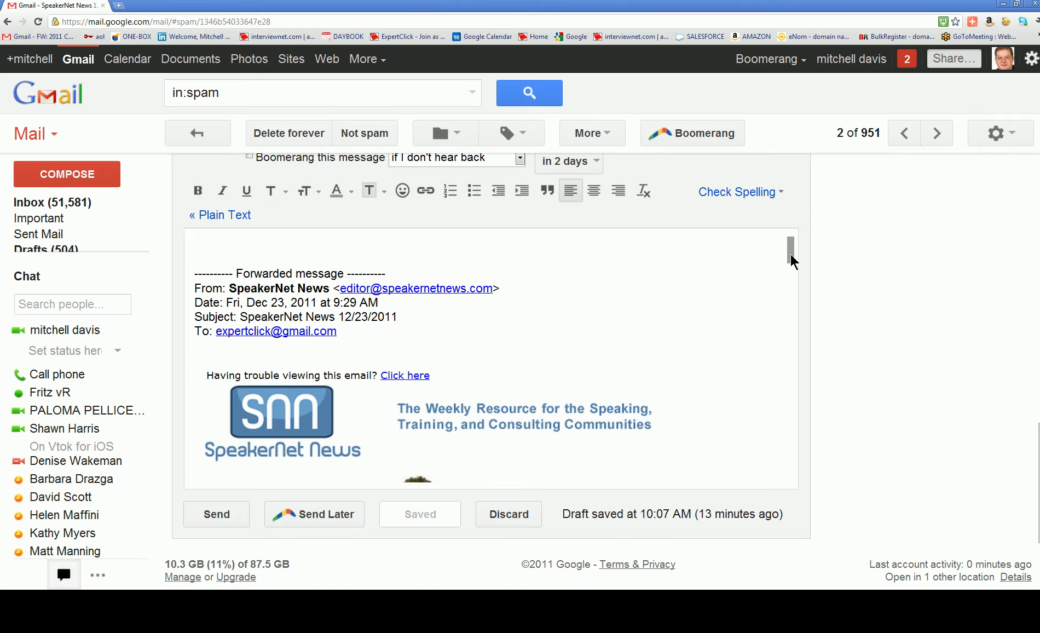
Scroll through the forwarded SpeakerNet News draft, then minimize Gmail to reveal the Word document.
{"action": "mouse_move", "coordinate": [791, 257]}
{"action": "left_mouse_down"}
{"action": "mouse_move", "coordinate": [789, 425]}
{"action": "mouse_move", "coordinate": [789, 239]}
{"action": "left_mouse_up"}
{"action": "left_click", "coordinate": [1004, 5]}
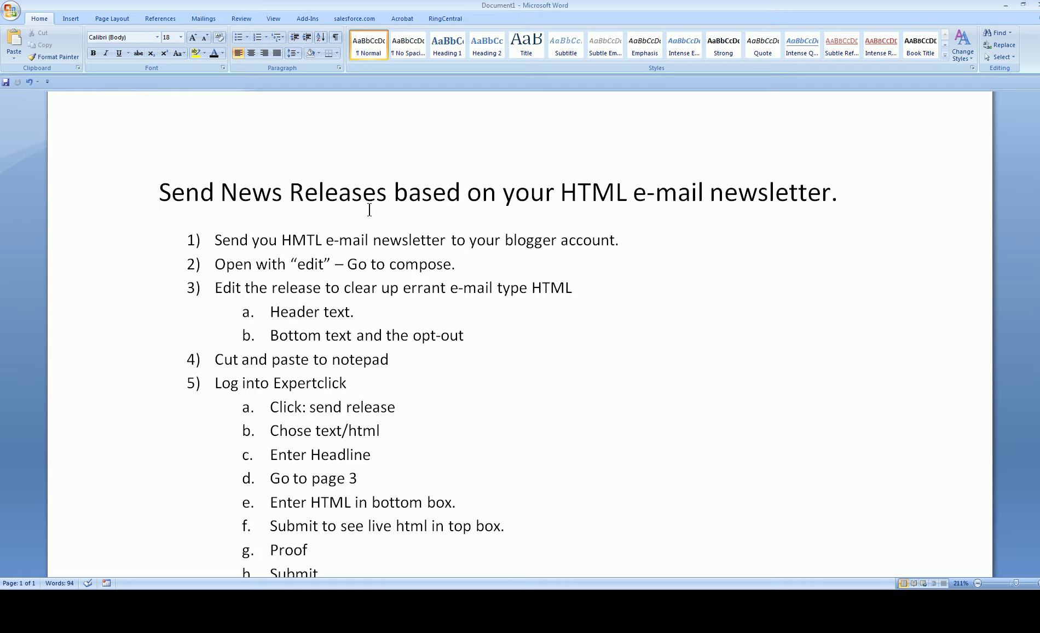
{"action": "left_click_drag", "start_coordinate": [218, 240], "coordinate": [607, 255]}
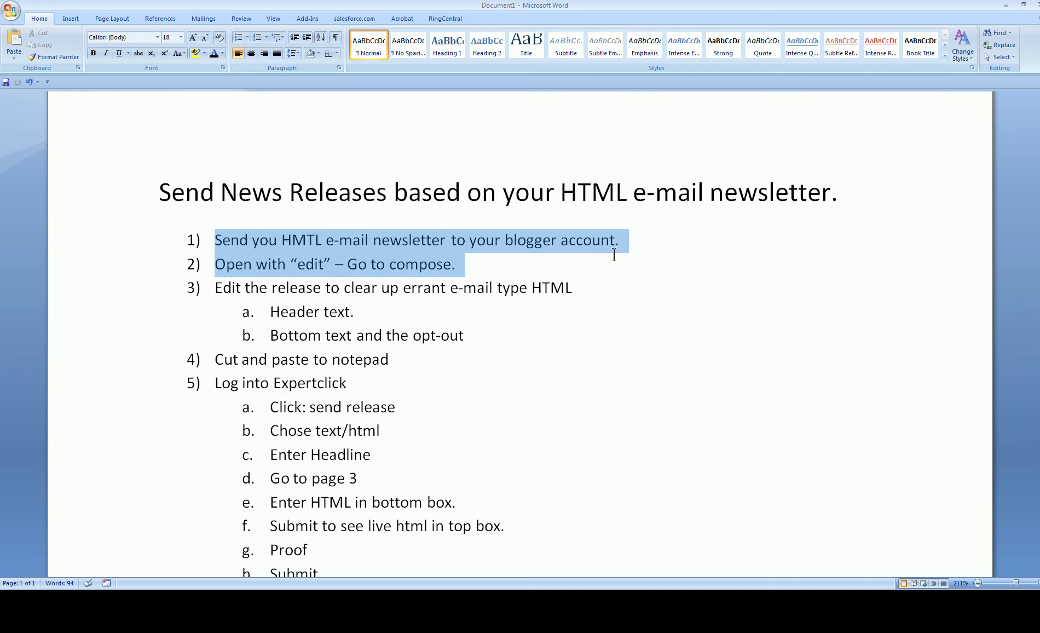
{"action": "left_click", "coordinate": [512, 260]}
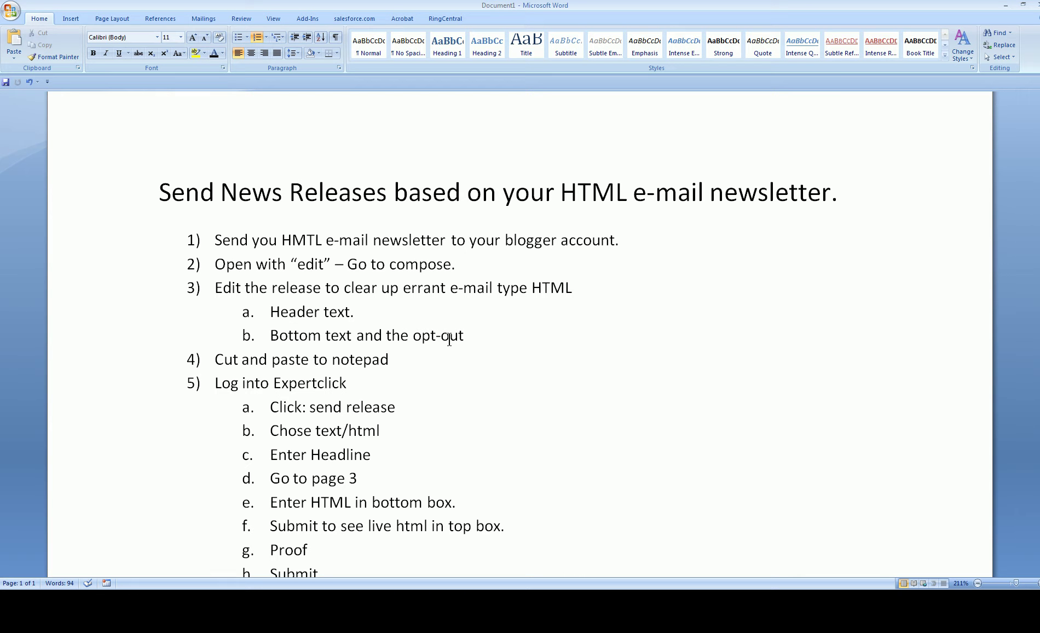
{"action": "scroll", "coordinate": [458, 318], "scroll_direction": "down", "scroll_amount": 5}
{"action": "scroll", "coordinate": [458, 318], "scroll_direction": "up", "scroll_amount": 6}
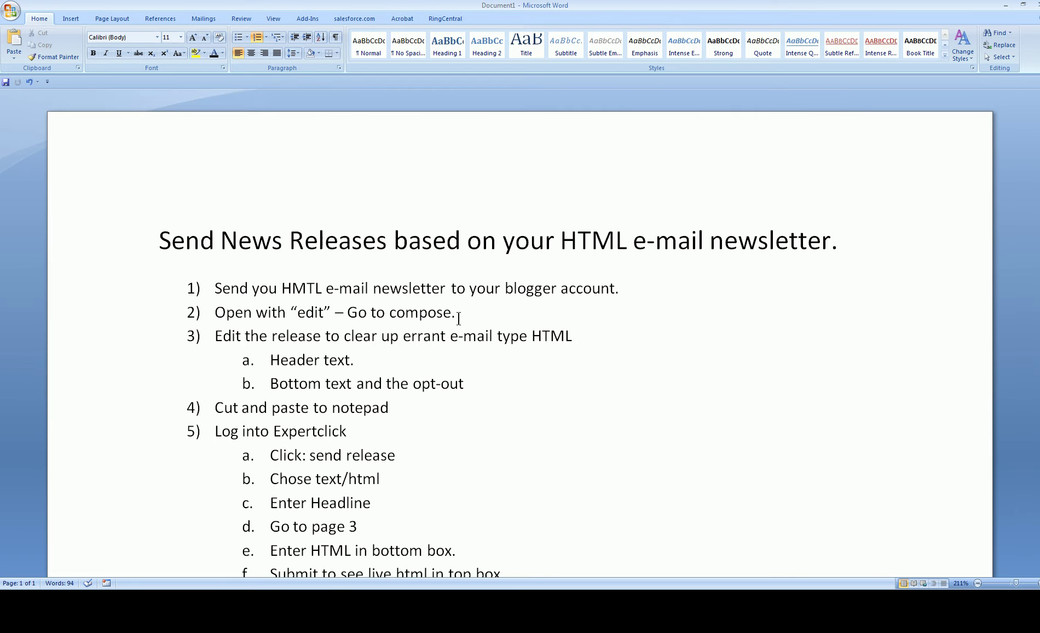
Minimize Word and cycle through the four browser windows, ending with Gmail in front.
{"action": "left_click", "coordinate": [1016, 4]}
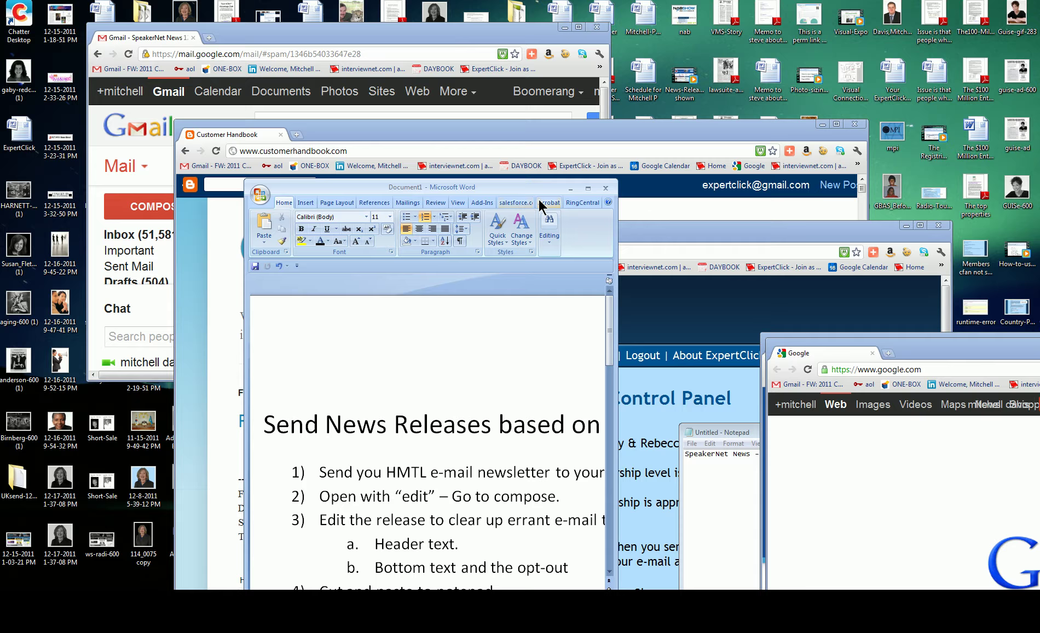
{"action": "left_click", "coordinate": [569, 189]}
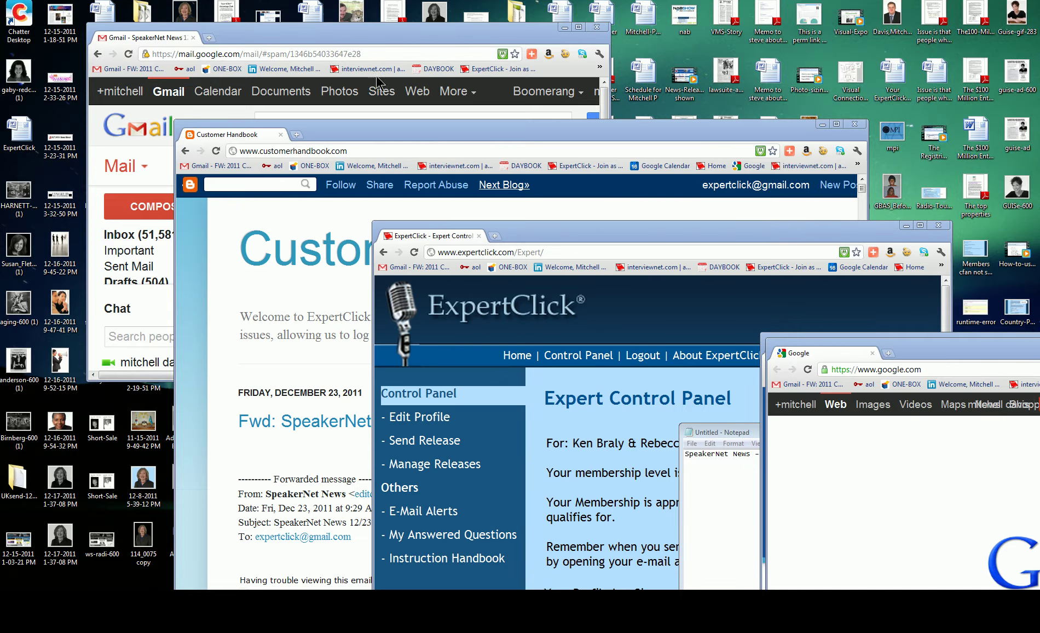
{"action": "left_click", "coordinate": [400, 35]}
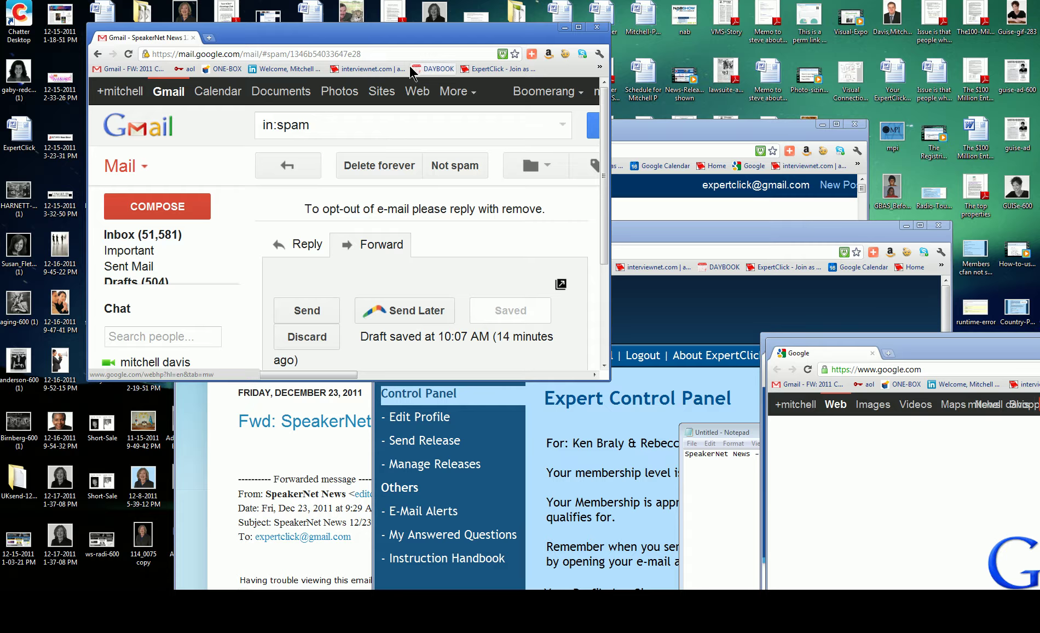
{"action": "left_click", "coordinate": [652, 144]}
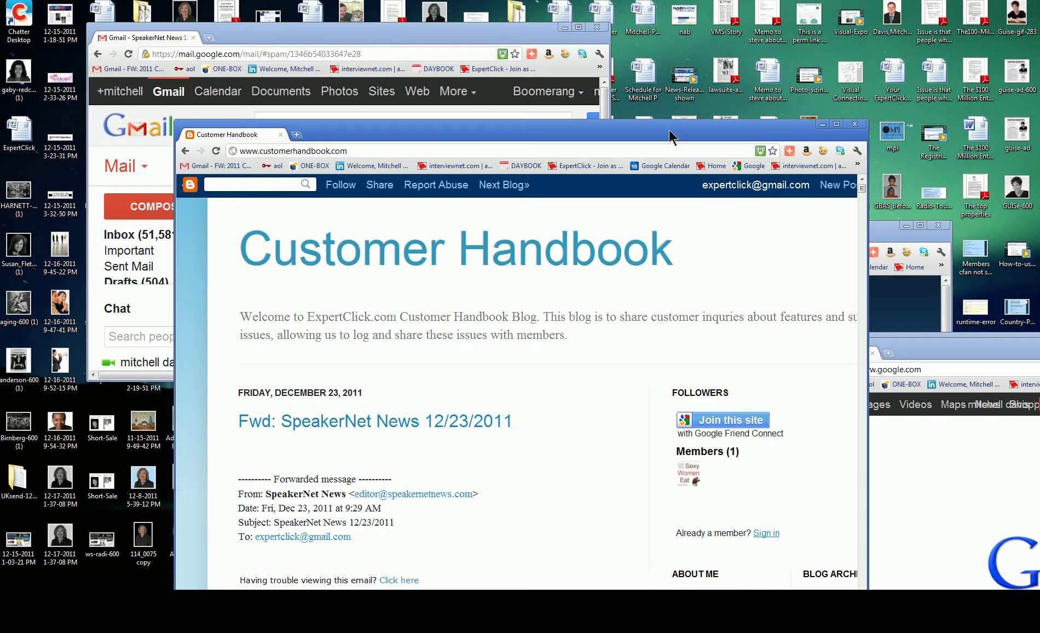
{"action": "left_click", "coordinate": [888, 237]}
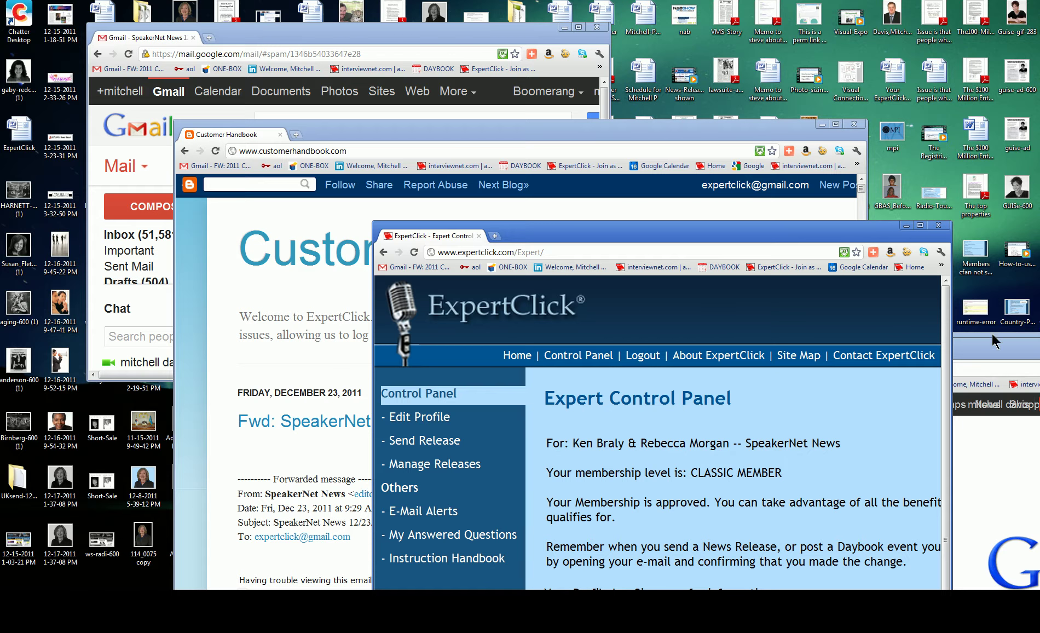
{"action": "left_click", "coordinate": [1002, 353]}
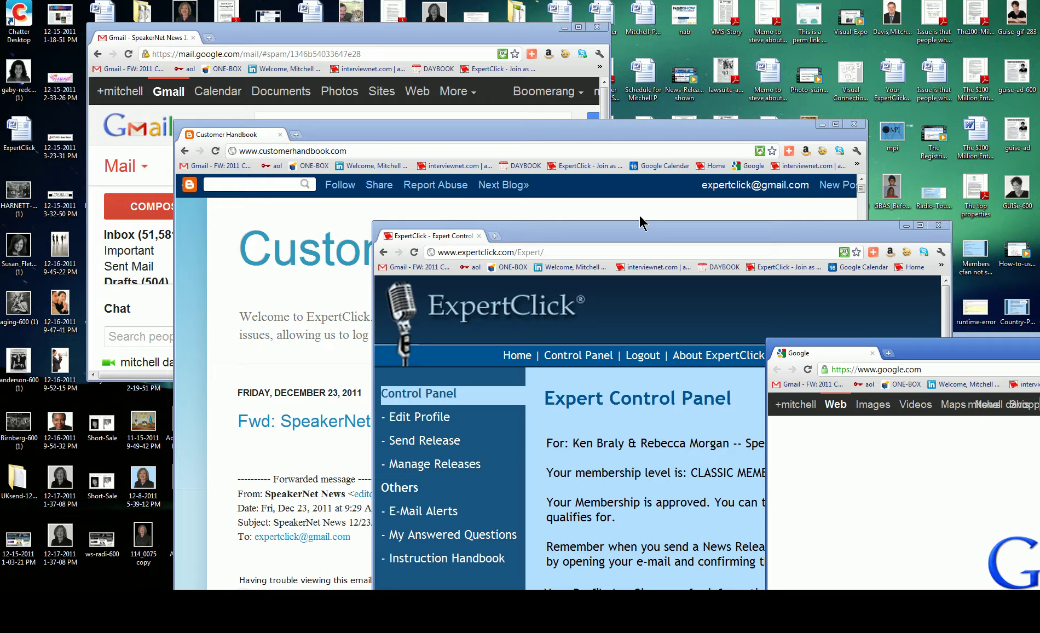
{"action": "left_click", "coordinate": [346, 41]}
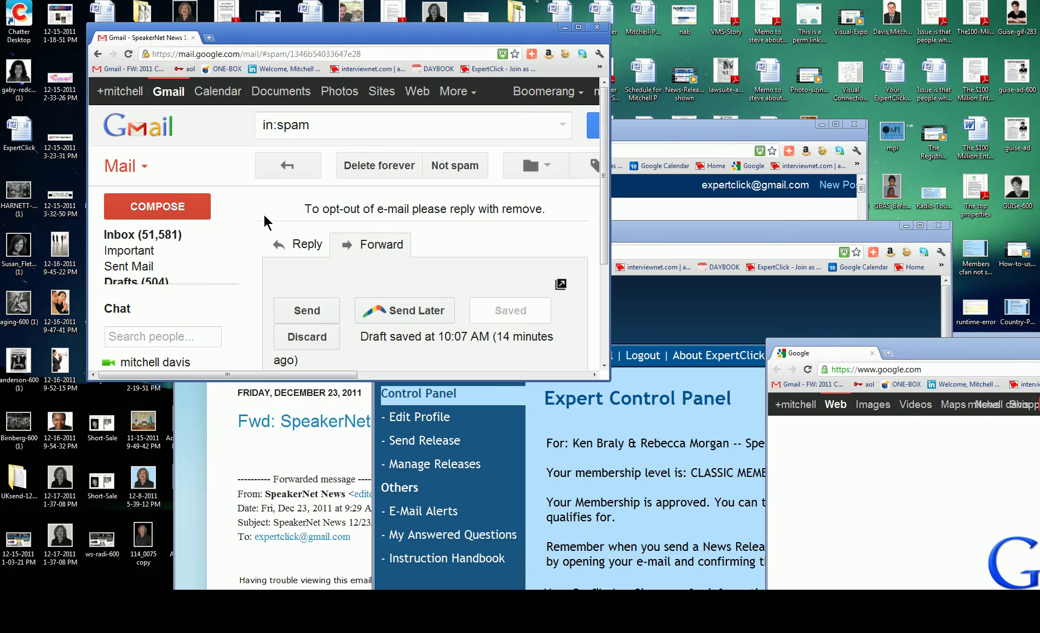
Send the SpeakerNet News 12/23/2011 forward to the blogger address and restore the Gmail window.
{"action": "left_click", "coordinate": [578, 26]}
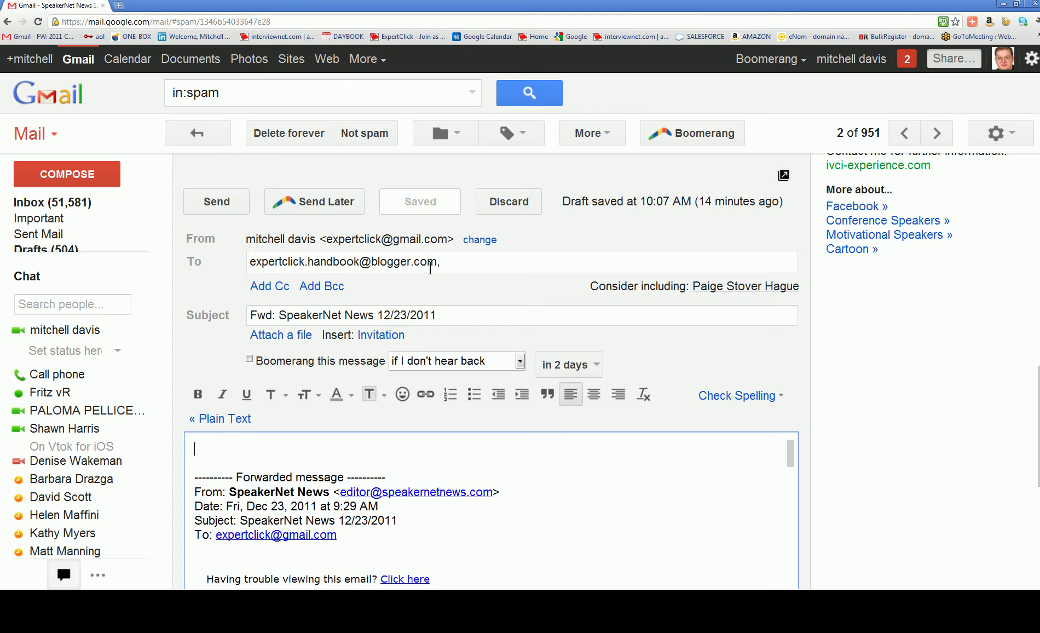
{"action": "left_click", "coordinate": [448, 265]}
{"action": "left_click", "coordinate": [455, 264]}
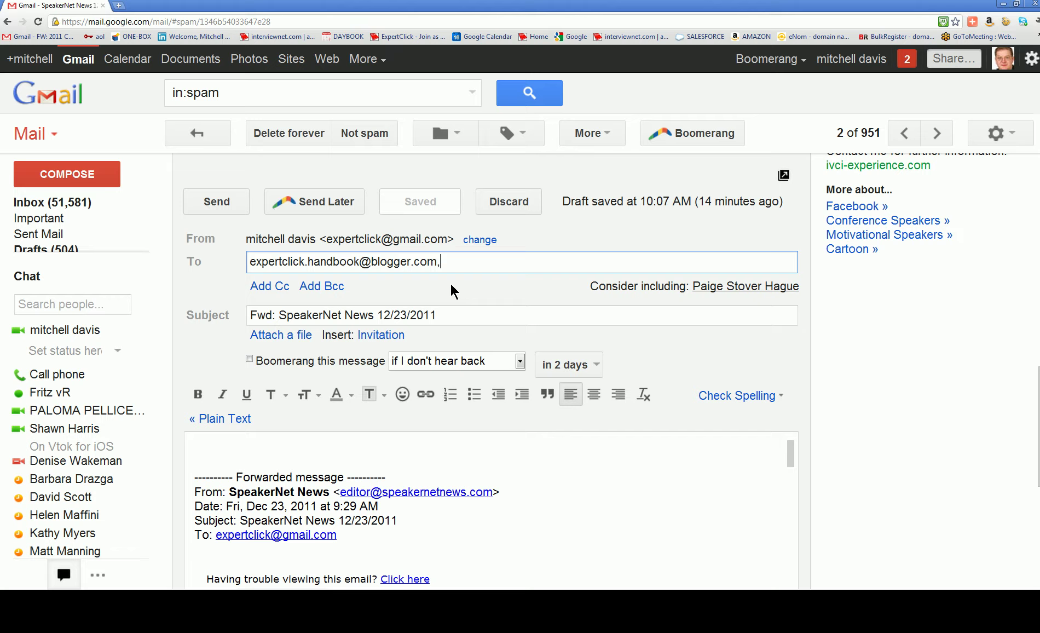
{"action": "left_click", "coordinate": [220, 202]}
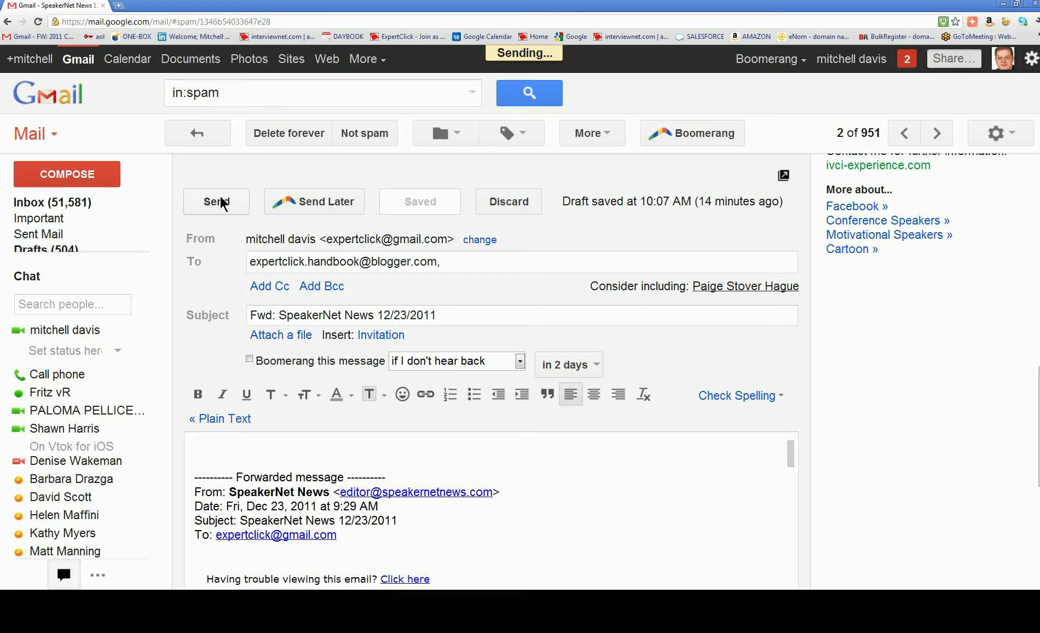
{"action": "left_click", "coordinate": [1016, 4]}
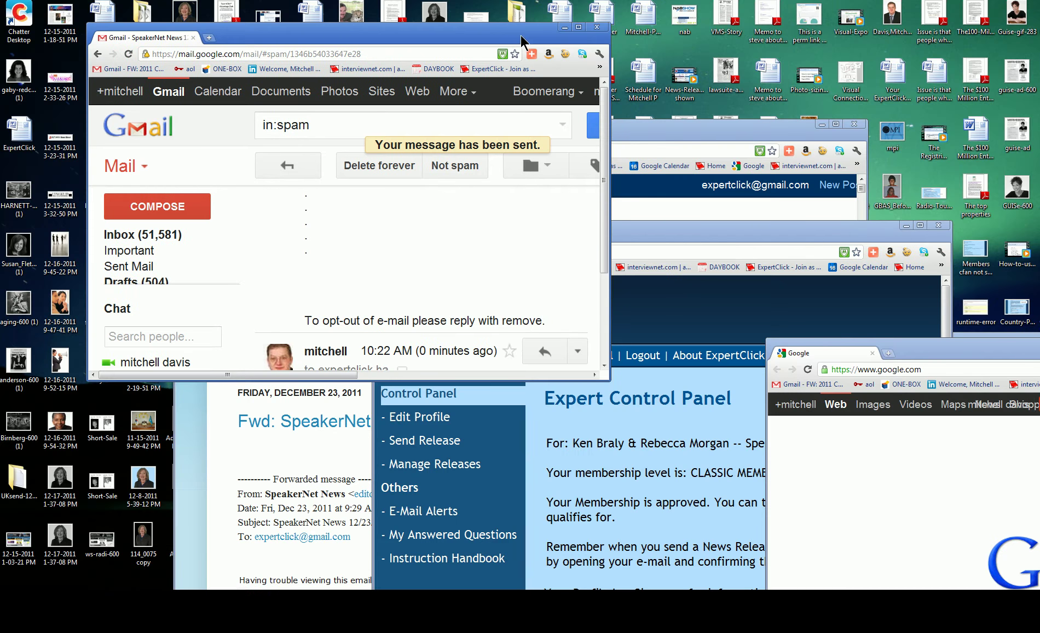
Bring the Customer Handbook blog up full screen and reload it.
{"action": "left_click", "coordinate": [564, 27]}
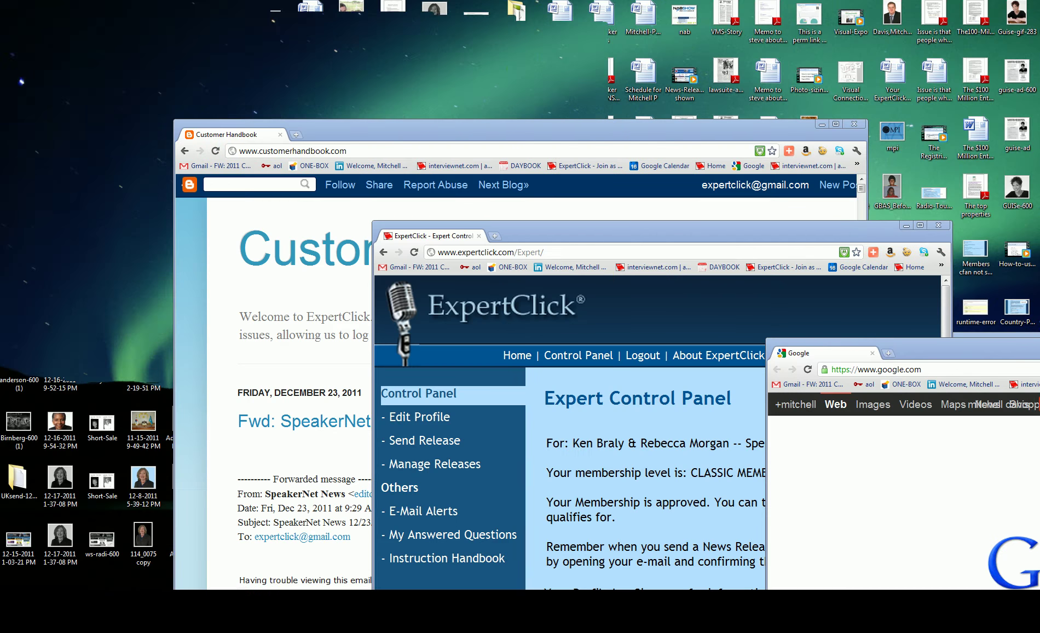
{"action": "left_click", "coordinate": [836, 124]}
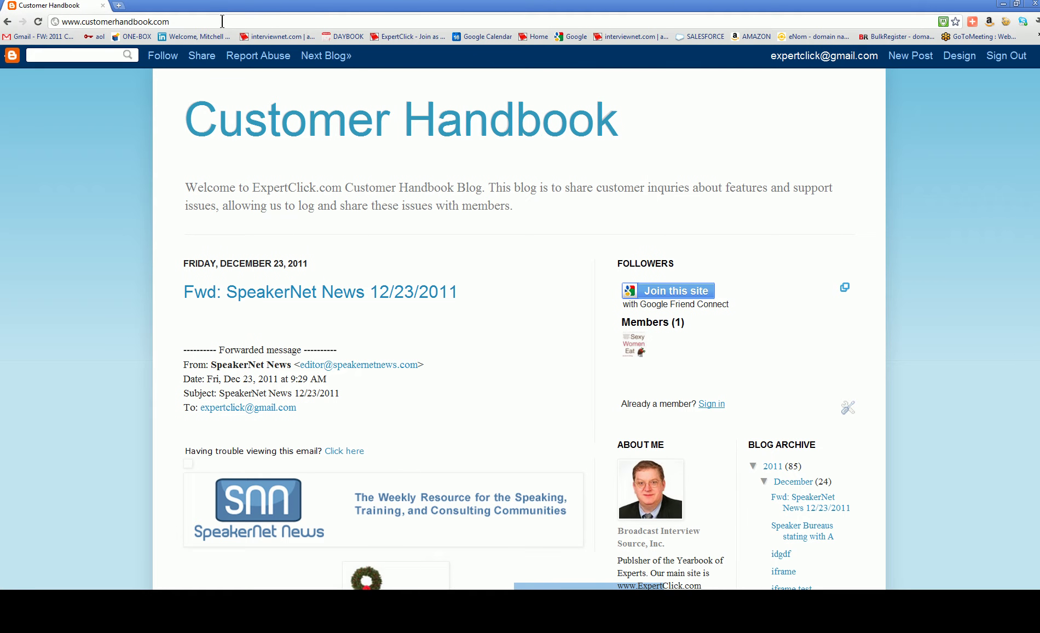
{"action": "left_click", "coordinate": [219, 22]}
{"action": "key", "text": "Return"}
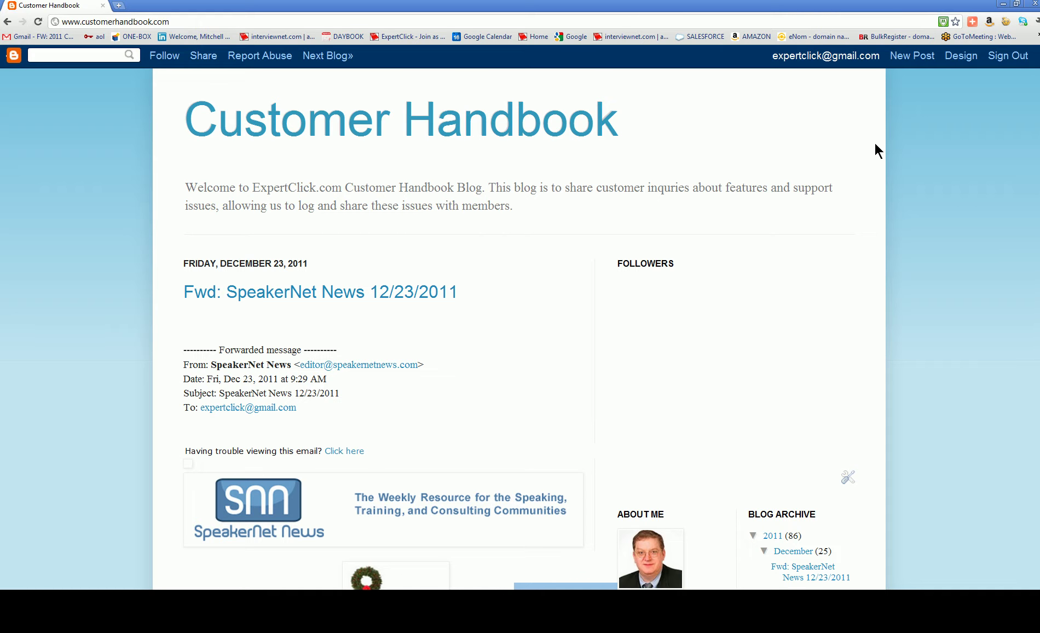
Scroll down the new 'Fwd: SpeakerNet News 12/23/2011' post to its end.
{"action": "scroll", "coordinate": [910, 120], "scroll_direction": "down", "scroll_amount": 4}
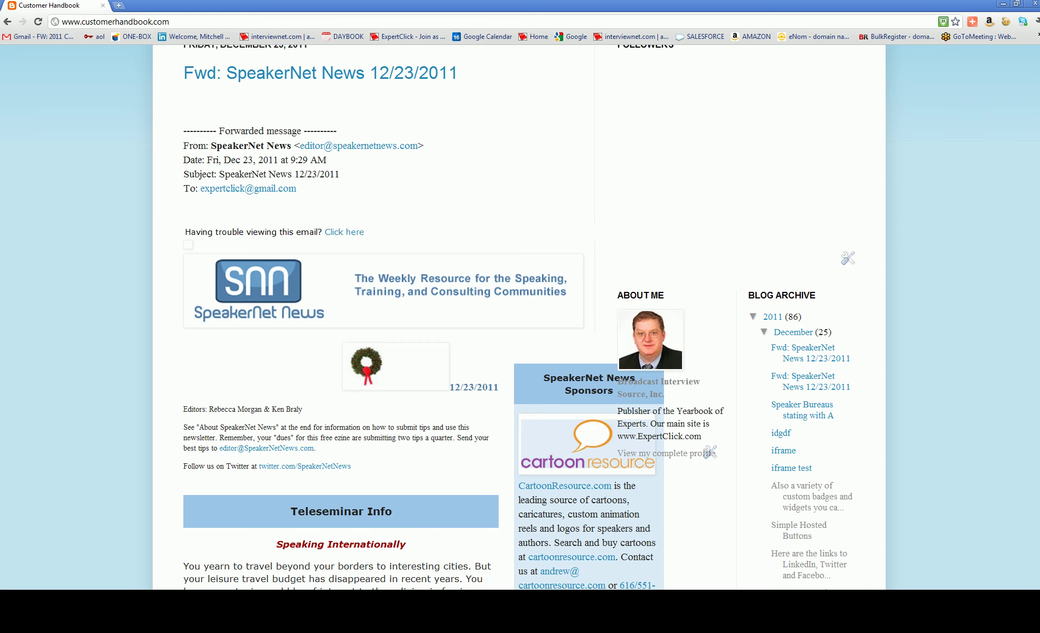
{"action": "scroll", "coordinate": [519, 318], "scroll_direction": "down", "scroll_amount": 3}
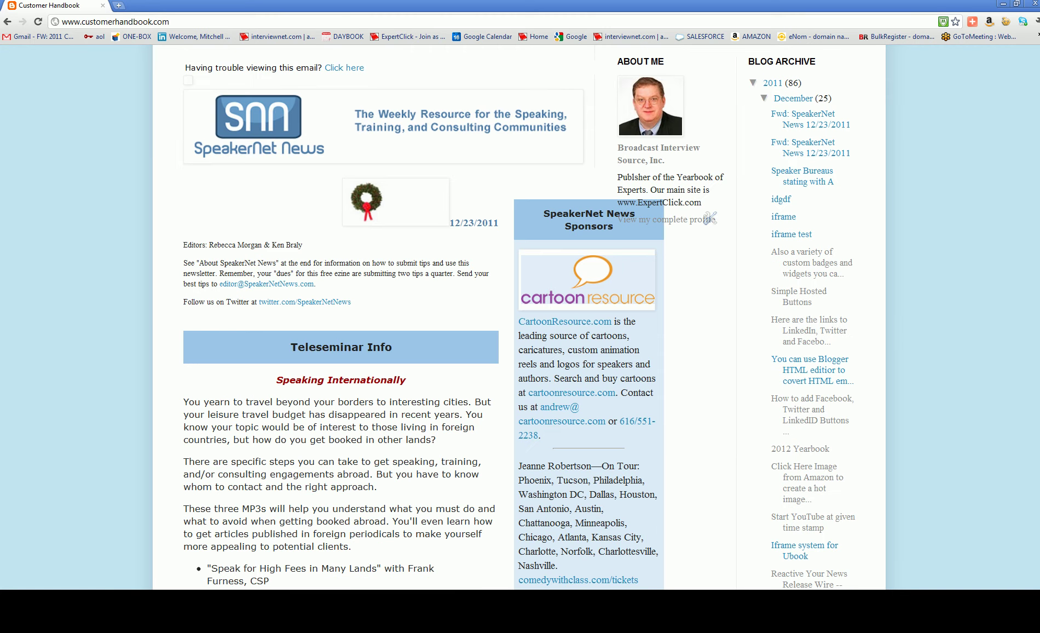
{"action": "scroll", "coordinate": [519, 318], "scroll_direction": "down", "scroll_amount": 1}
{"action": "scroll", "coordinate": [834, 130], "scroll_direction": "down", "scroll_amount": 15}
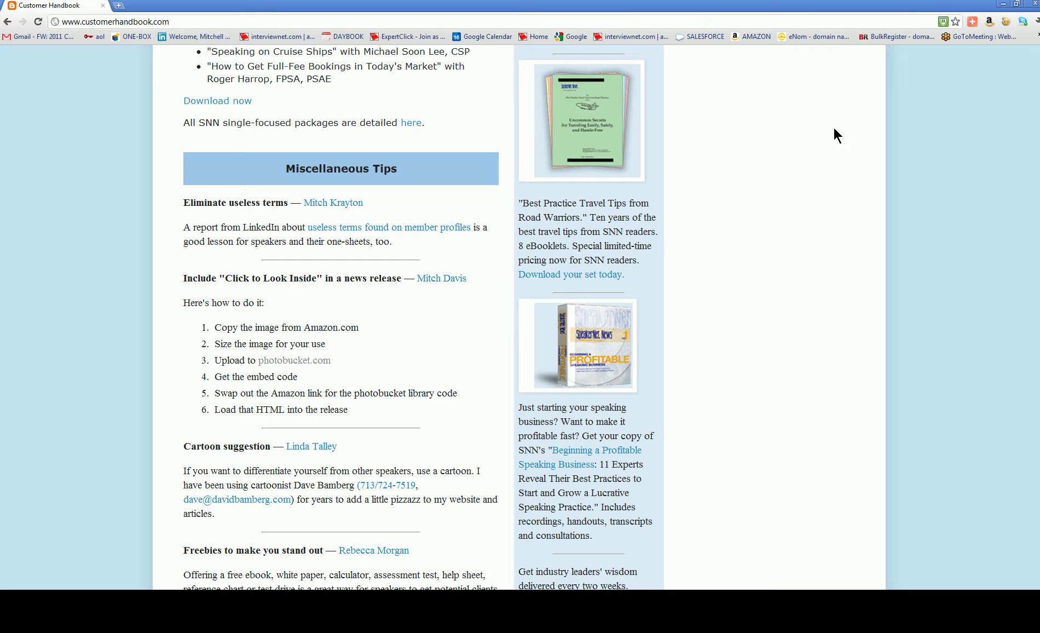
{"action": "scroll", "coordinate": [829, 128], "scroll_direction": "down", "scroll_amount": 11}
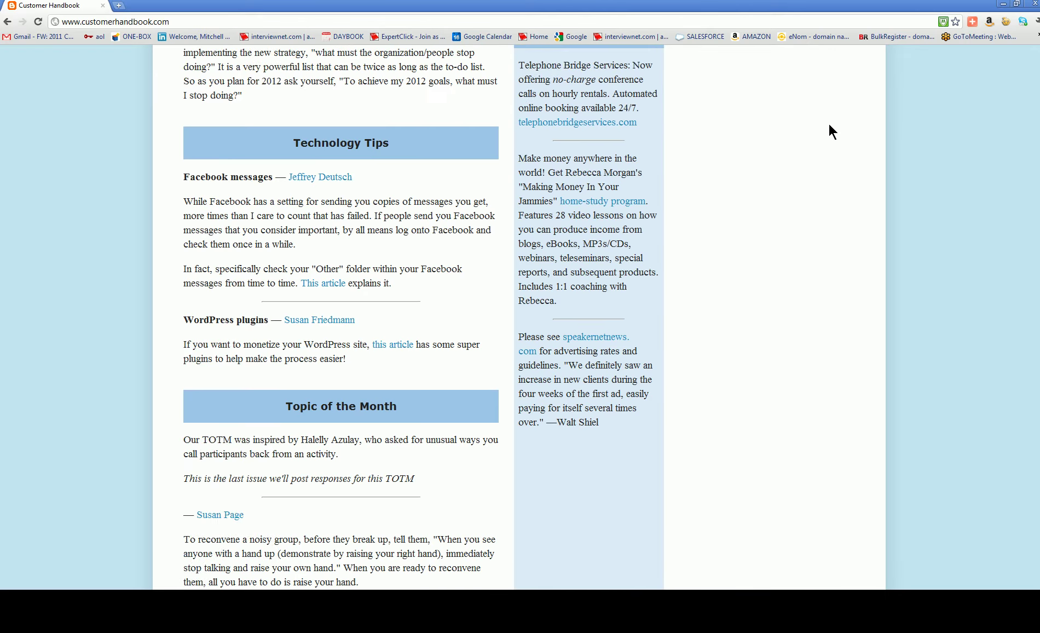
{"action": "scroll", "coordinate": [830, 125], "scroll_direction": "down", "scroll_amount": 9}
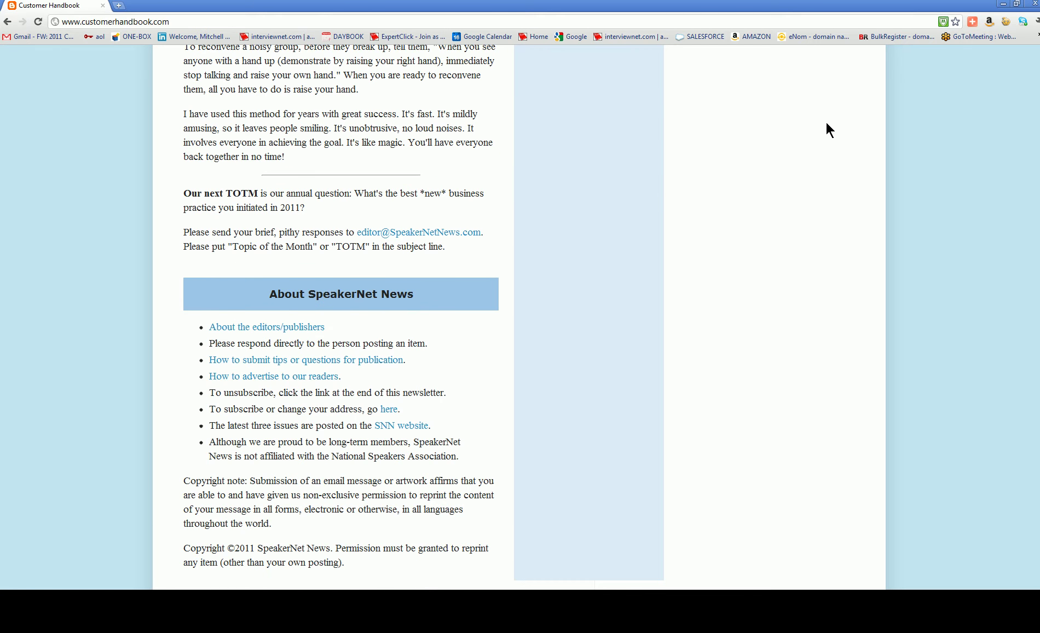
{"action": "scroll", "coordinate": [828, 126], "scroll_direction": "down", "scroll_amount": 7}
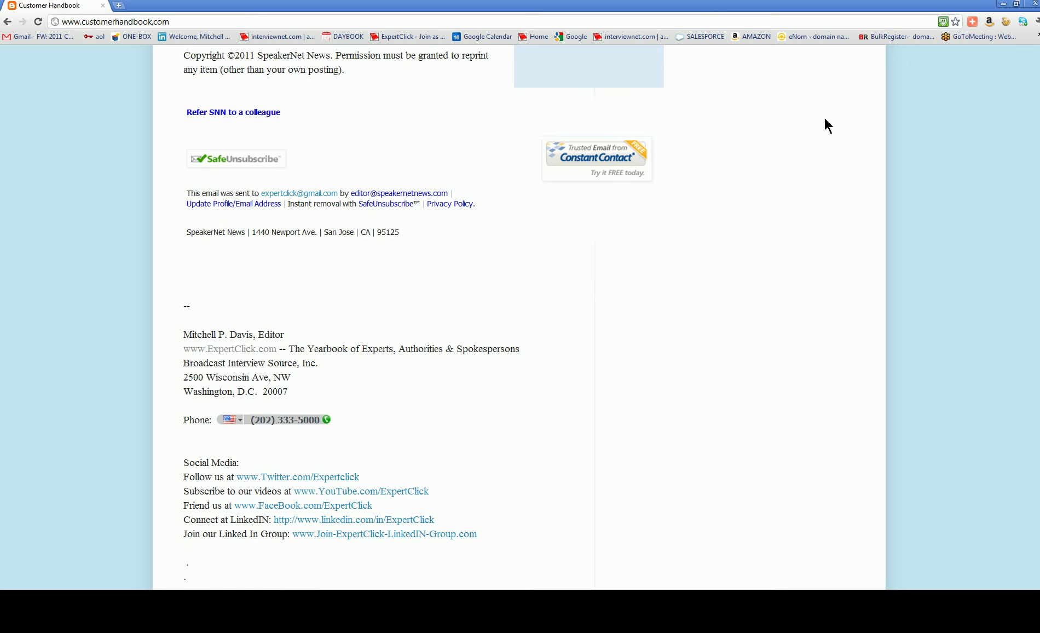
{"action": "scroll", "coordinate": [792, 134], "scroll_direction": "down", "scroll_amount": 5}
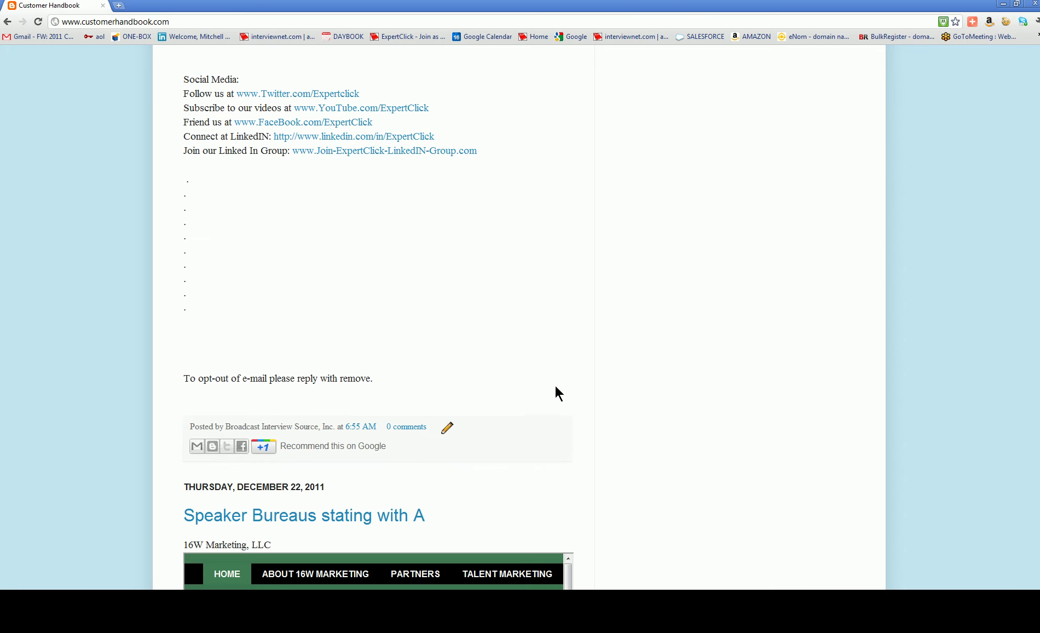
Open the post in the rich-text editor and delete the forwarded-message header and 'Having trouble viewing' line.
{"action": "left_click", "coordinate": [444, 434]}
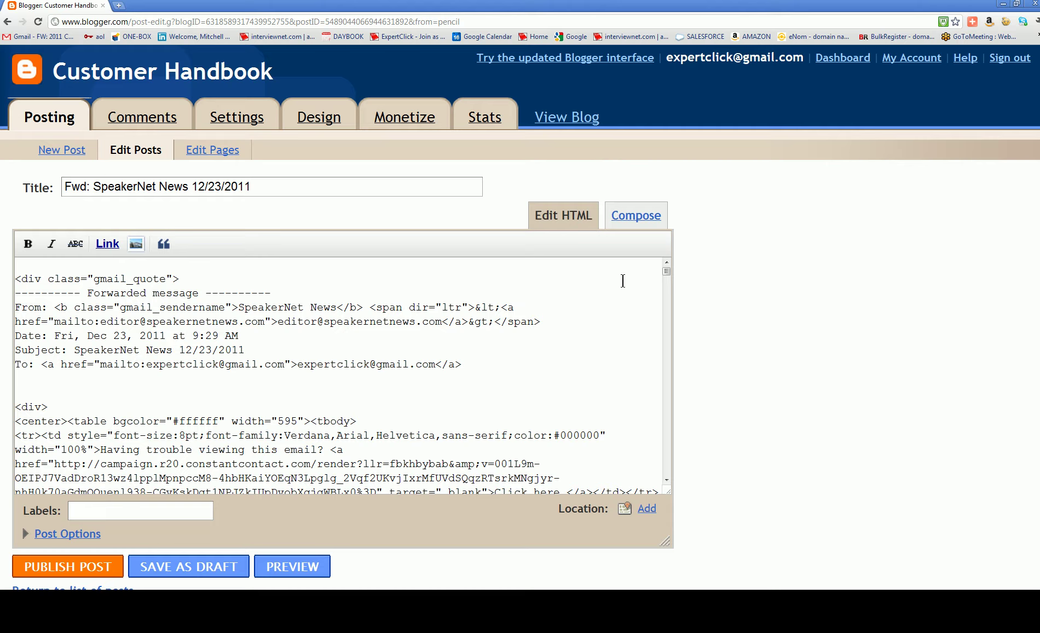
{"action": "left_click", "coordinate": [629, 217]}
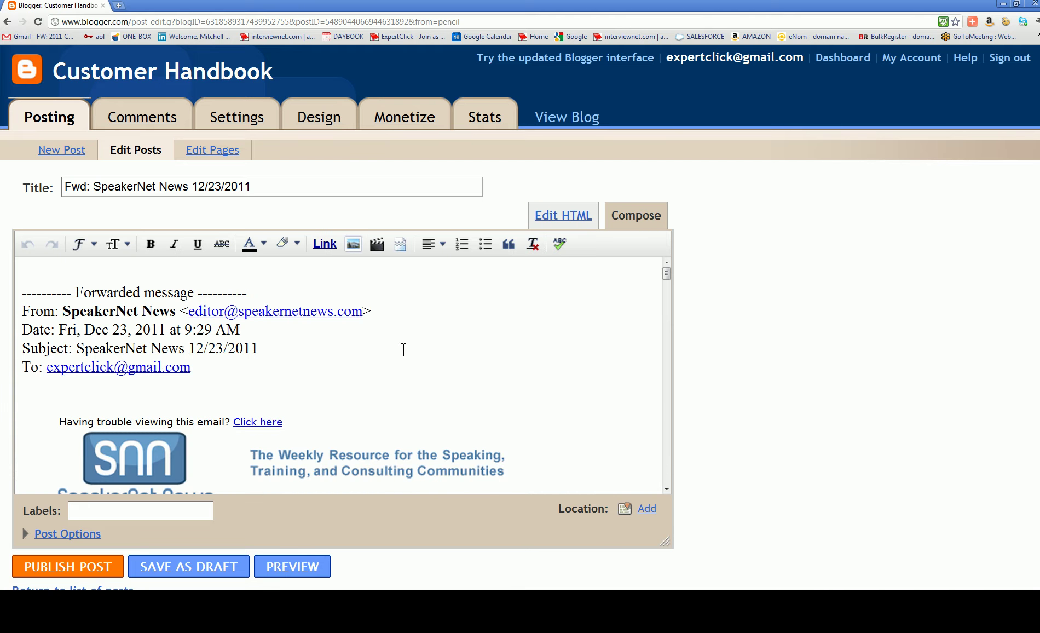
{"action": "left_click_drag", "start_coordinate": [191, 369], "coordinate": [10, 269]}
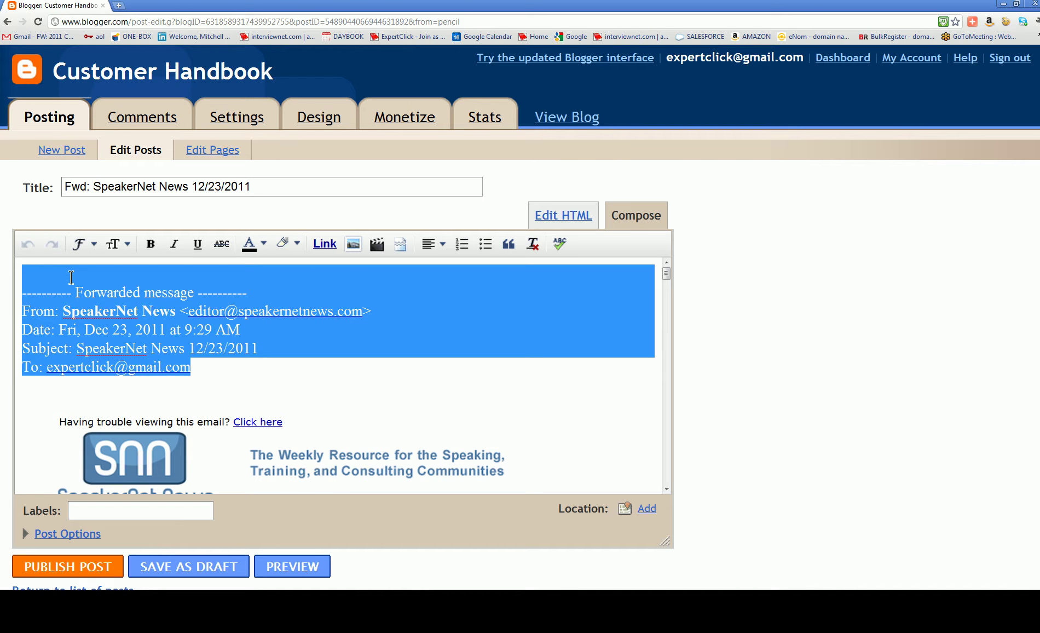
{"action": "key", "text": "Delete"}
{"action": "left_click", "coordinate": [297, 334]}
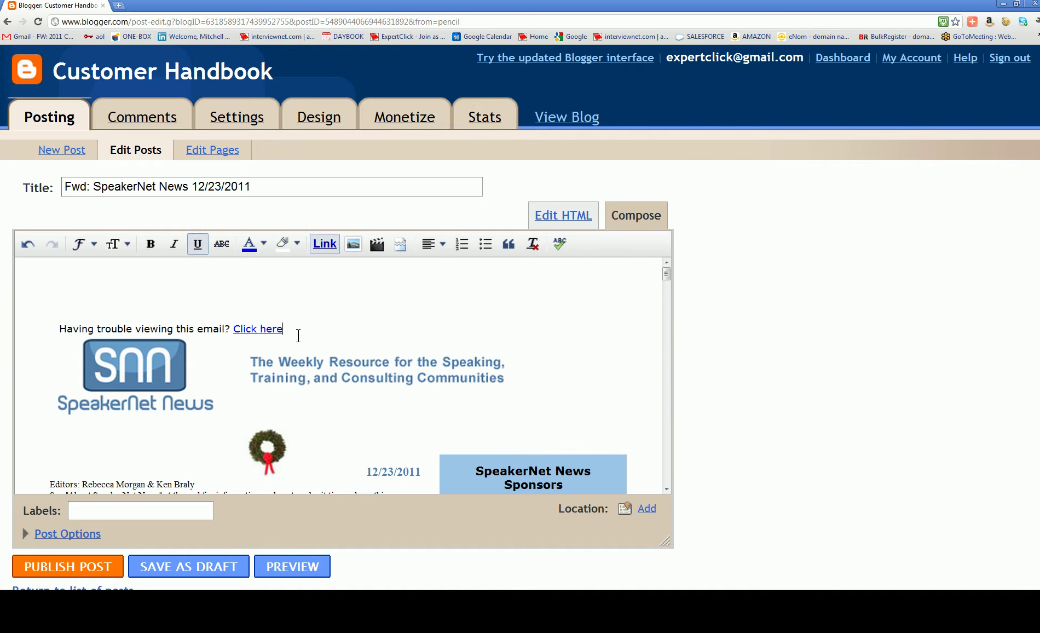
{"action": "left_click_drag", "start_coordinate": [276, 327], "coordinate": [34, 324]}
{"action": "key", "text": "Delete"}
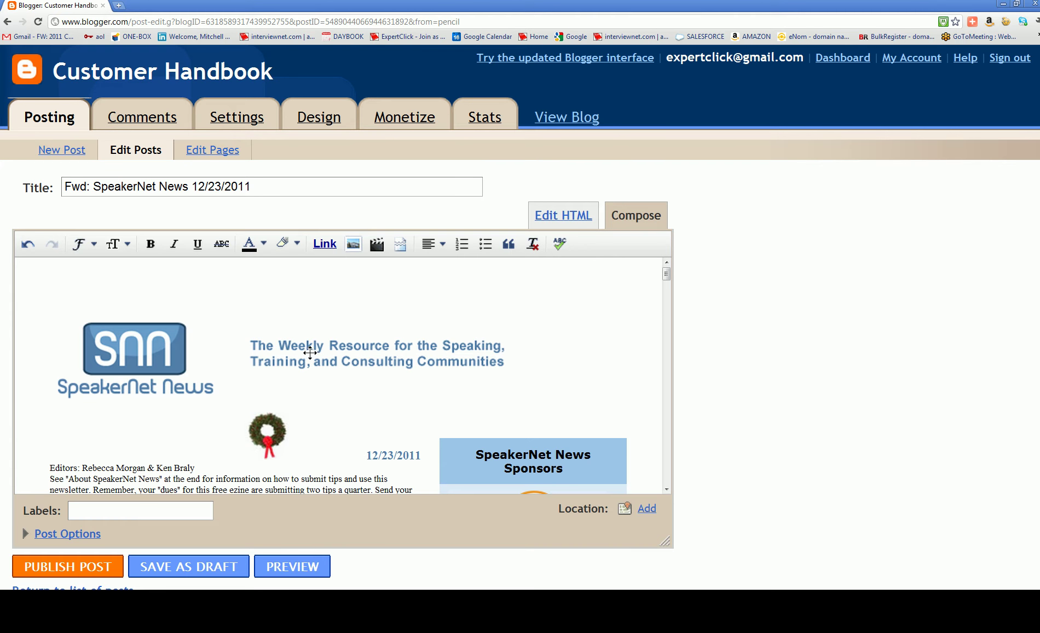
Delete the footer block, opt-out line and trailing blank lines below the copyright notice.
{"action": "scroll", "coordinate": [260, 375], "scroll_direction": "down", "scroll_amount": 3}
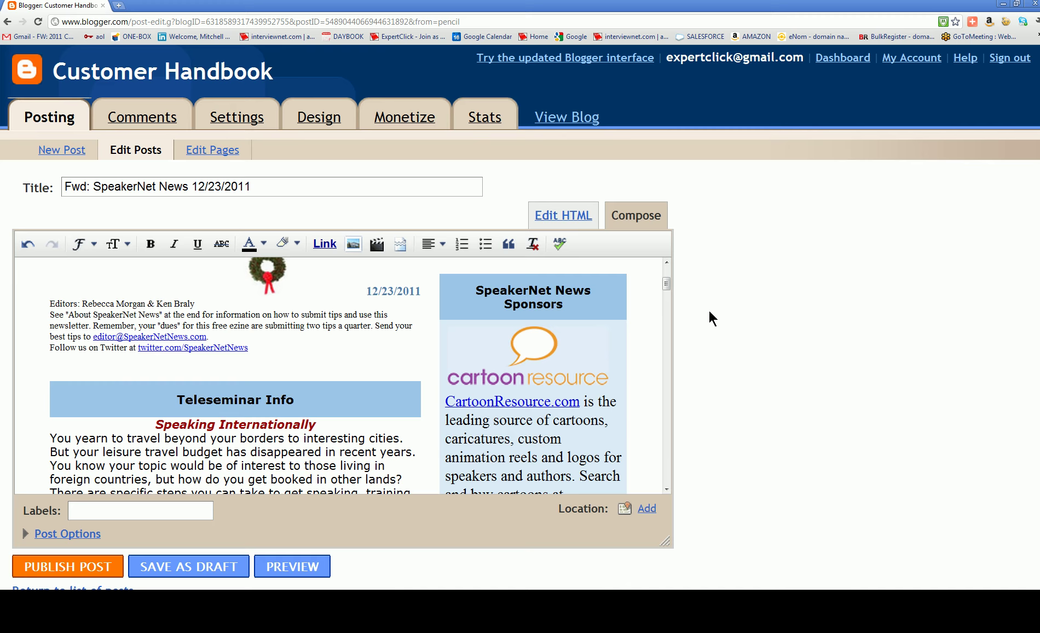
{"action": "left_click_drag", "start_coordinate": [666, 286], "coordinate": [657, 434]}
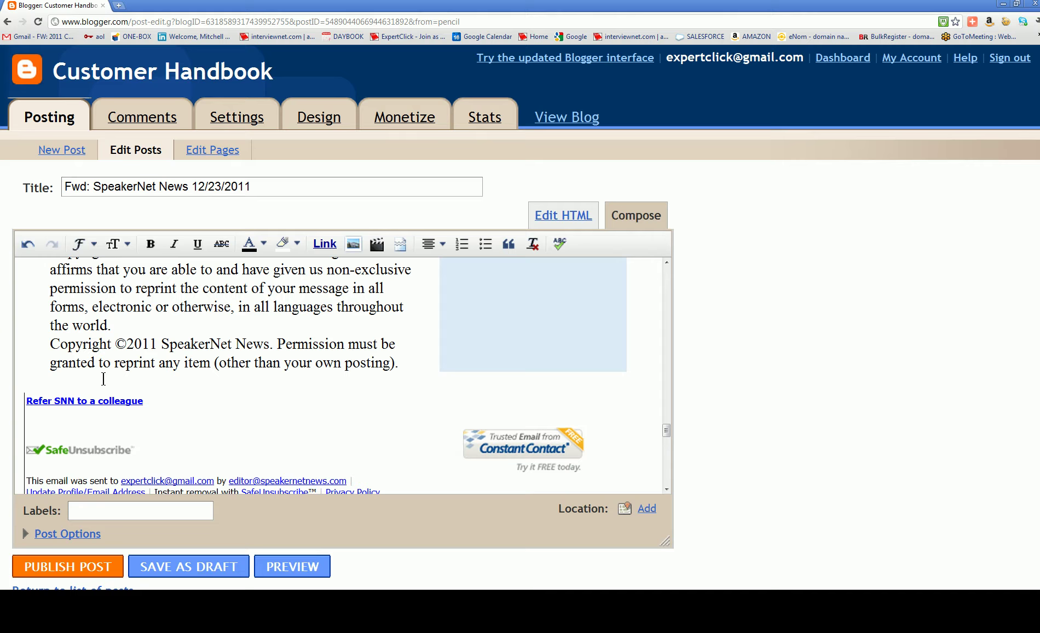
{"action": "mouse_move", "coordinate": [40, 377]}
{"action": "left_mouse_down"}
{"action": "mouse_move", "coordinate": [201, 459]}
{"action": "mouse_move", "coordinate": [324, 474]}
{"action": "mouse_move", "coordinate": [20, 475]}
{"action": "left_mouse_up"}
{"action": "key", "text": "Delete"}
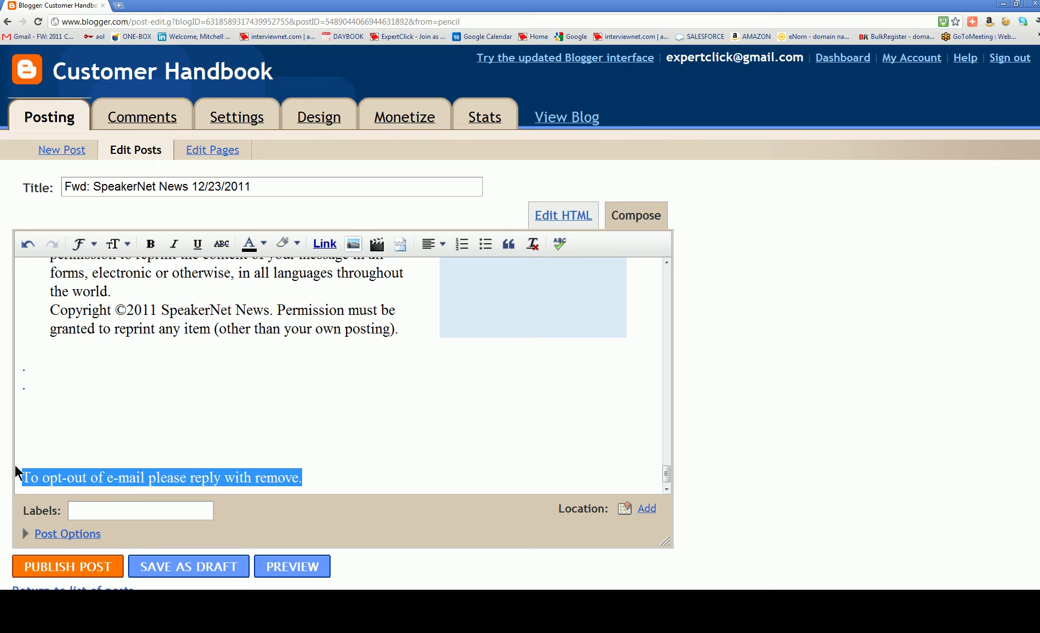
{"action": "key", "text": "Delete"}
{"action": "left_click_drag", "start_coordinate": [109, 355], "coordinate": [196, 487]}
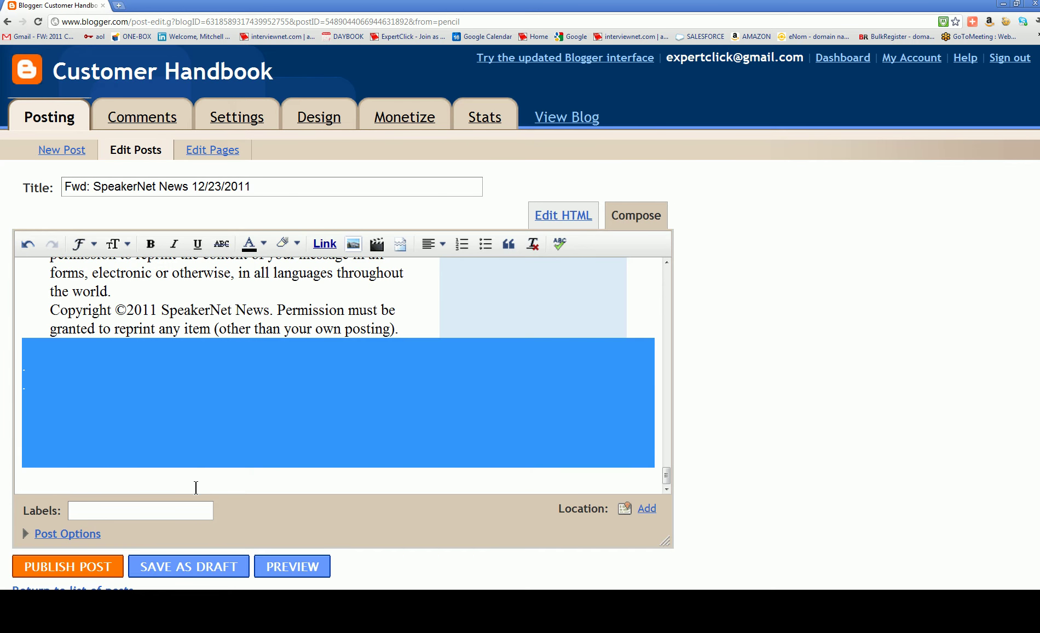
{"action": "key", "text": "Delete"}
{"action": "scroll", "coordinate": [230, 434], "scroll_direction": "down", "scroll_amount": 1}
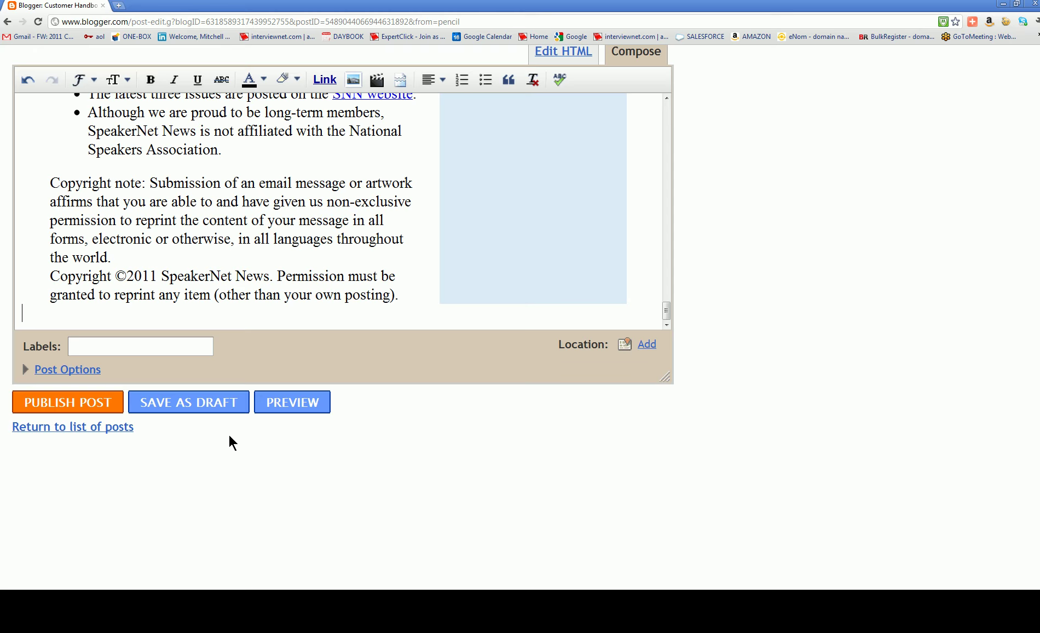
{"action": "scroll", "coordinate": [230, 434], "scroll_direction": "up", "scroll_amount": 2}
{"action": "scroll", "coordinate": [229, 434], "scroll_direction": "up", "scroll_amount": 20}
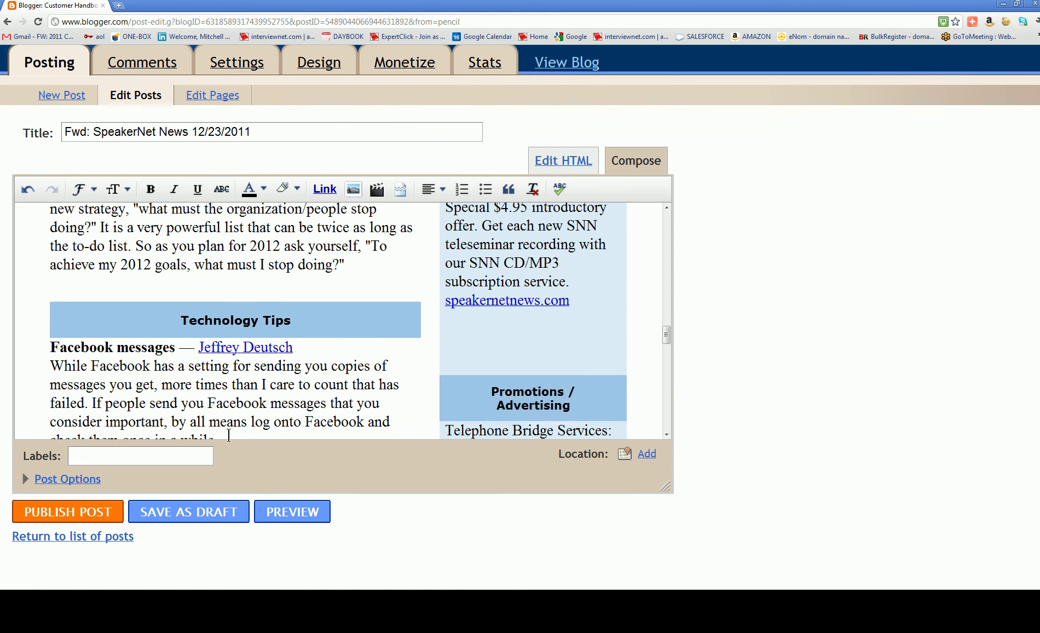
{"action": "scroll", "coordinate": [229, 434], "scroll_direction": "up", "scroll_amount": 15}
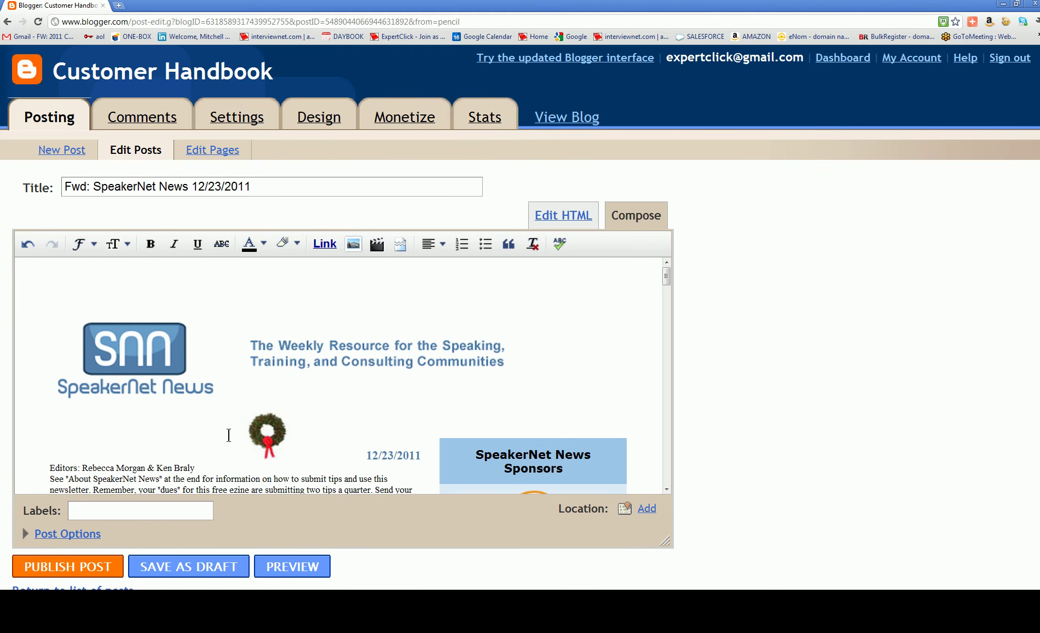
Show the post's Edit HTML source, select all of it, and switch to a blank Notepad.
{"action": "left_click", "coordinate": [560, 218]}
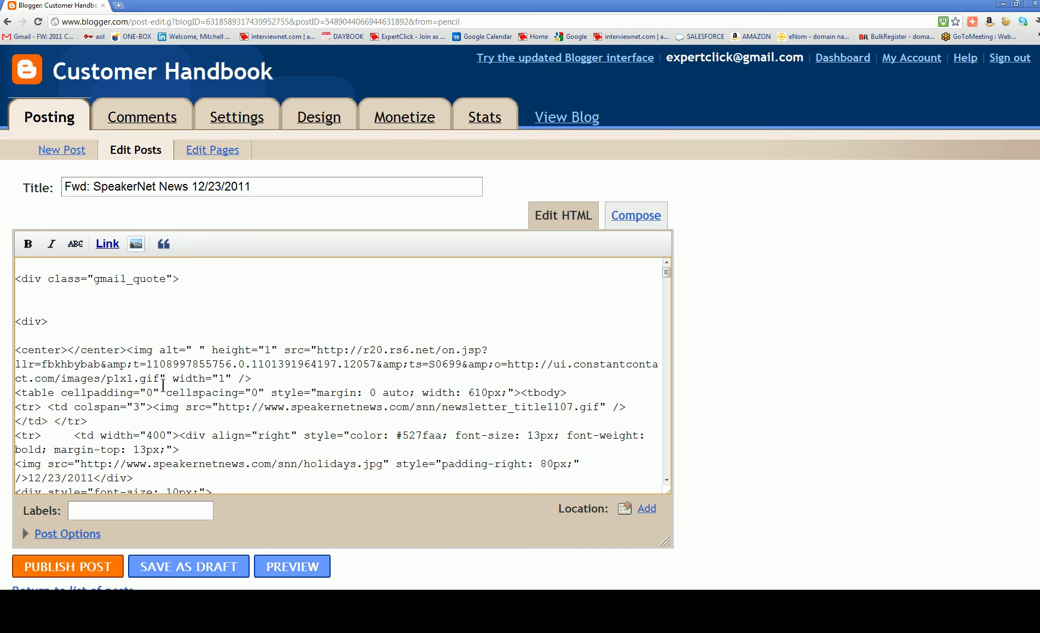
{"action": "key", "text": "ctrl+a"}
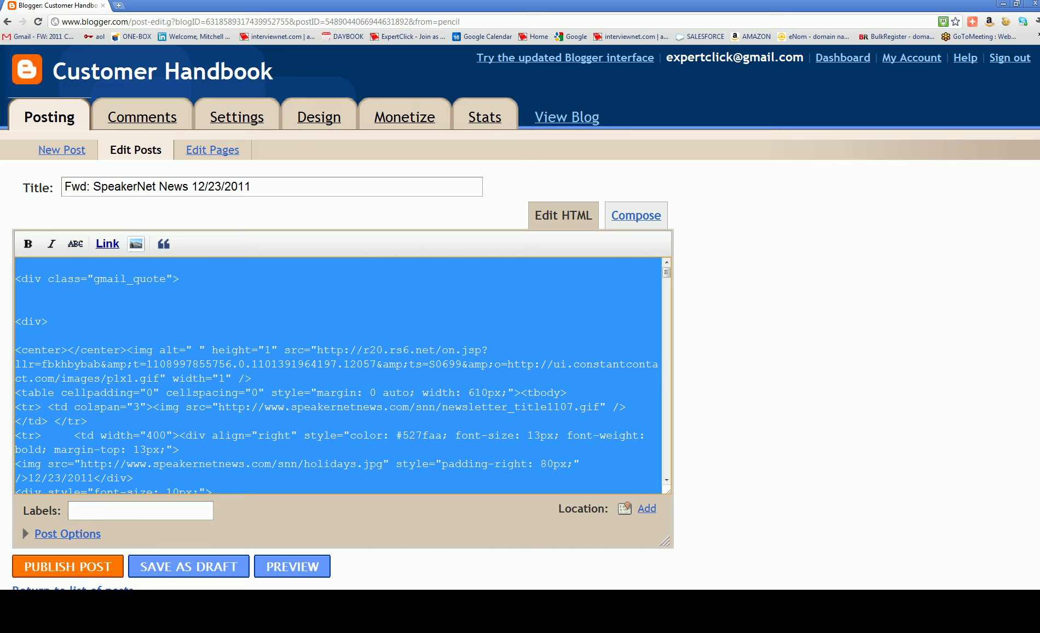
{"action": "key", "text": "alt+Tab"}
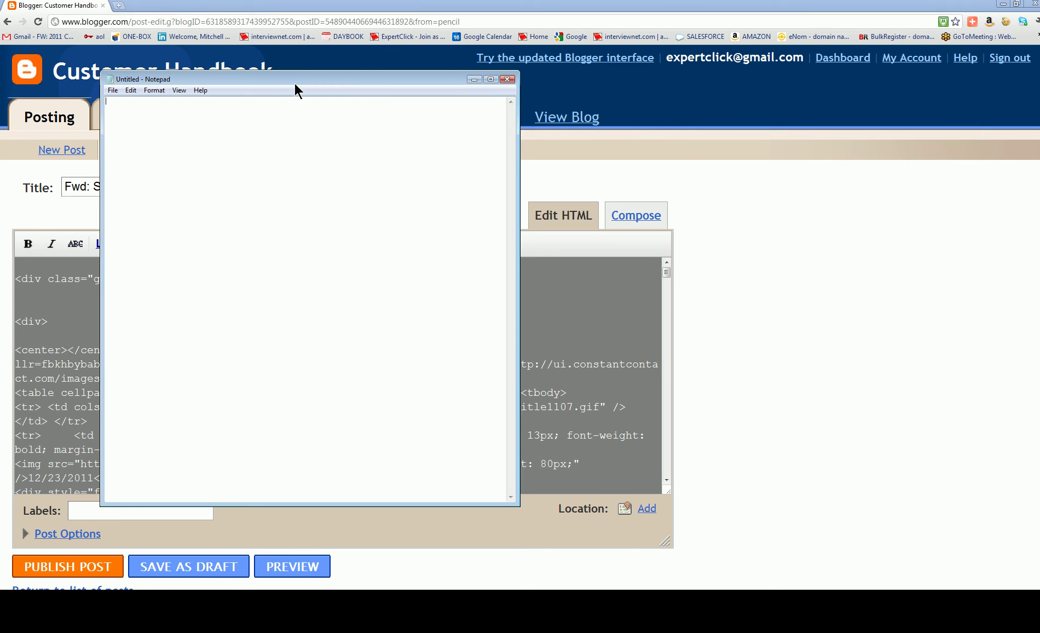
Paste the post's HTML source into Notepad and move that window to the lower right.
{"action": "key", "text": "ctrl+v"}
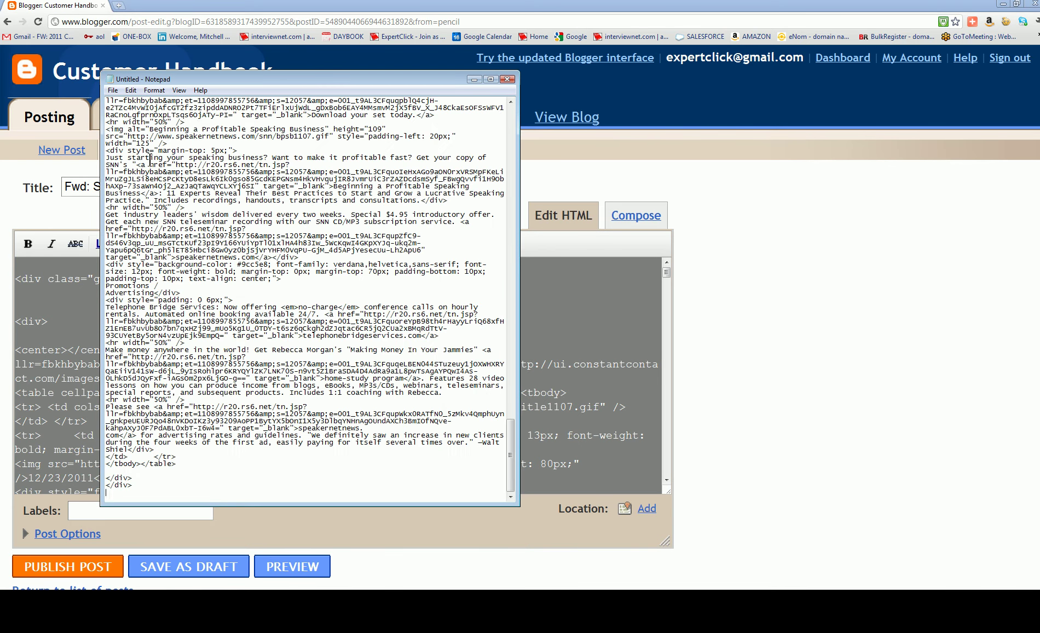
{"action": "scroll", "coordinate": [321, 118], "scroll_direction": "up", "scroll_amount": 10}
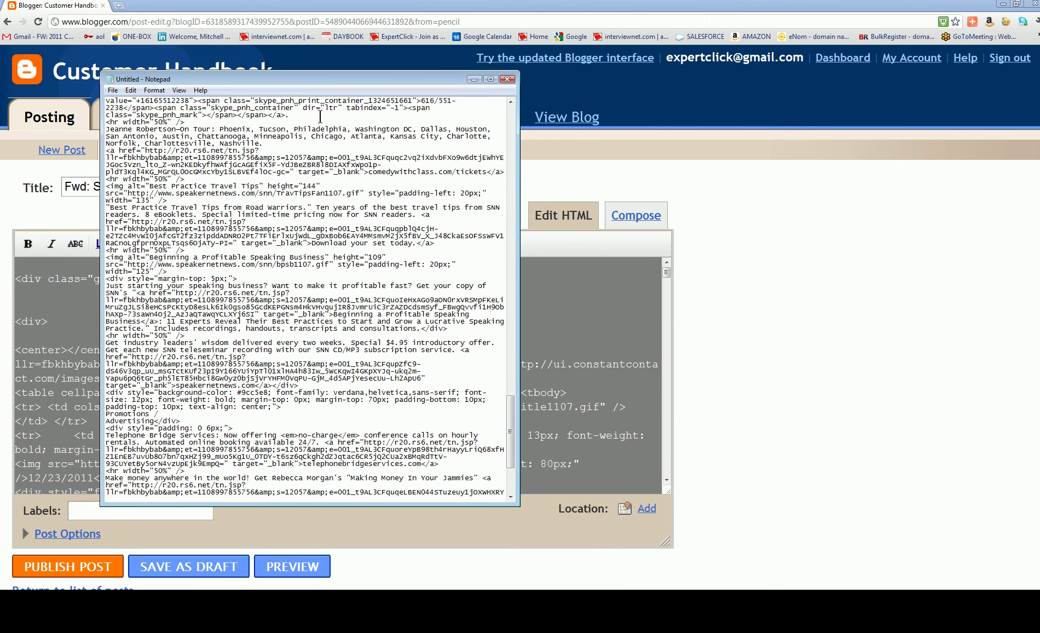
{"action": "scroll", "coordinate": [320, 118], "scroll_direction": "up", "scroll_amount": 1}
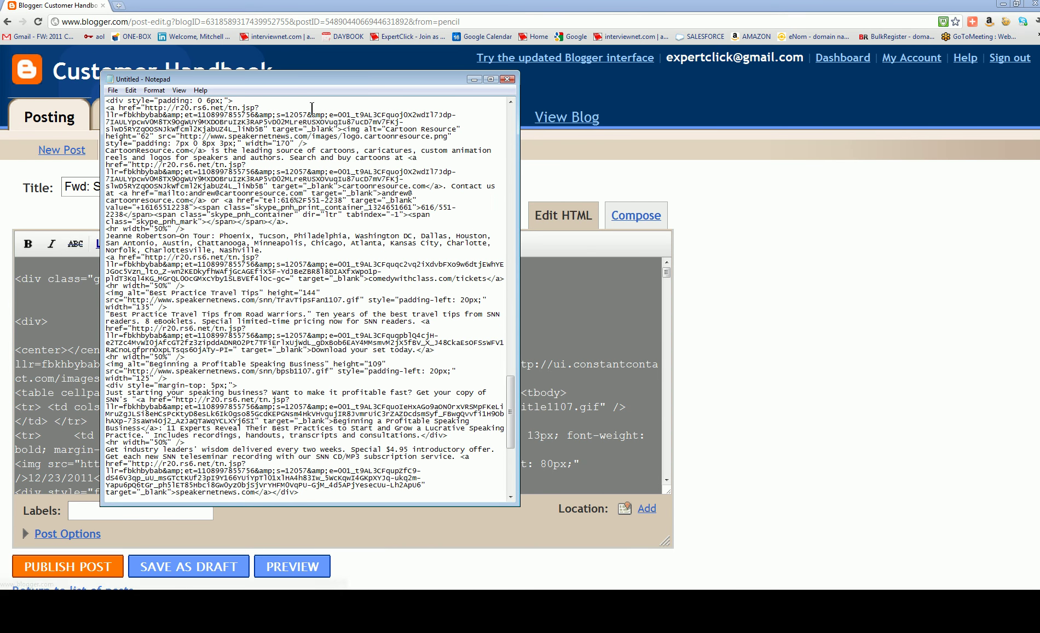
{"action": "left_click_drag", "start_coordinate": [299, 83], "coordinate": [877, 285]}
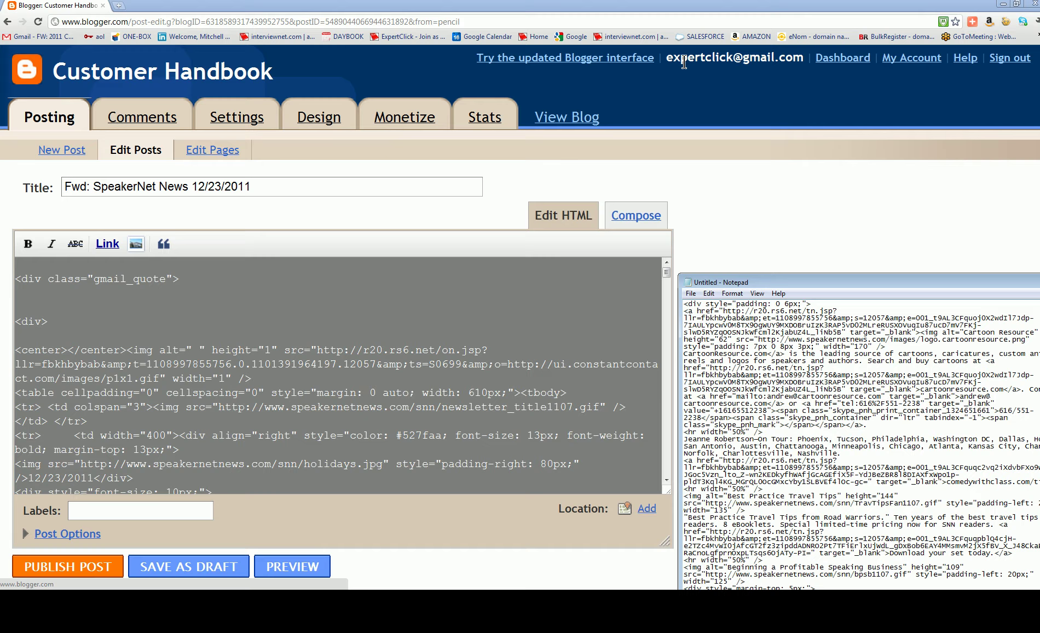
{"action": "left_click", "coordinate": [1034, 3]}
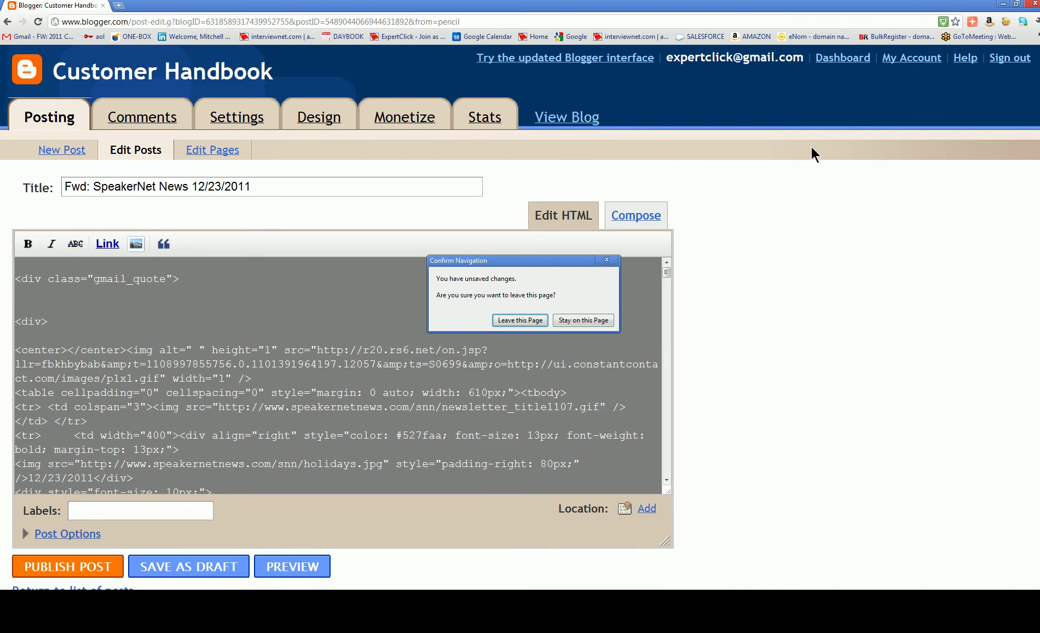
Stay on the Blogger page, minimize it, and start a new HTML or Plain Text release in ExpertClick.
{"action": "left_click", "coordinate": [580, 320]}
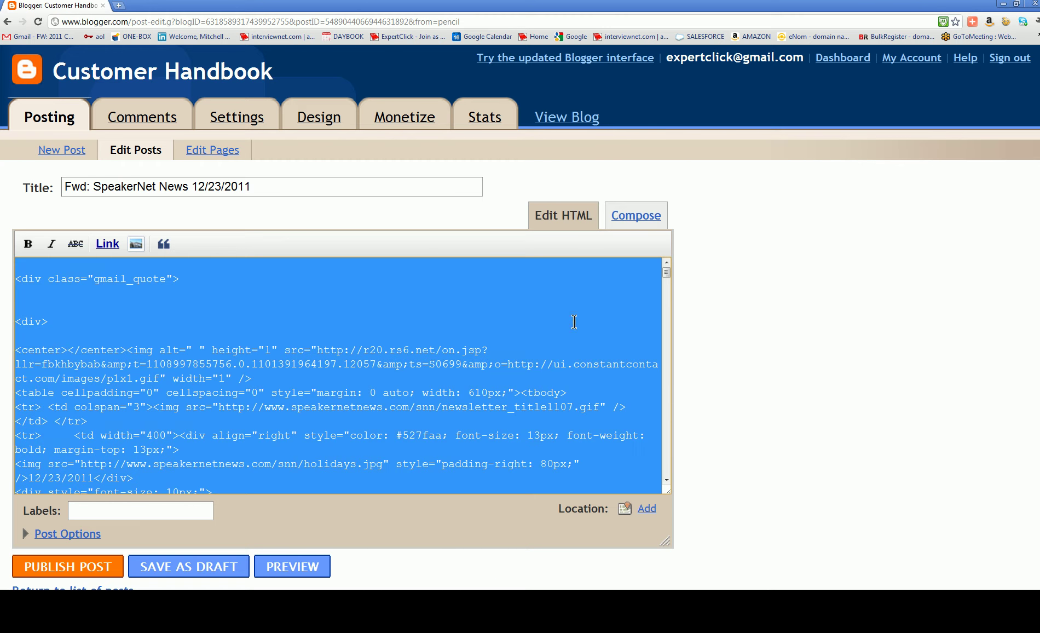
{"action": "left_click", "coordinate": [1017, 4]}
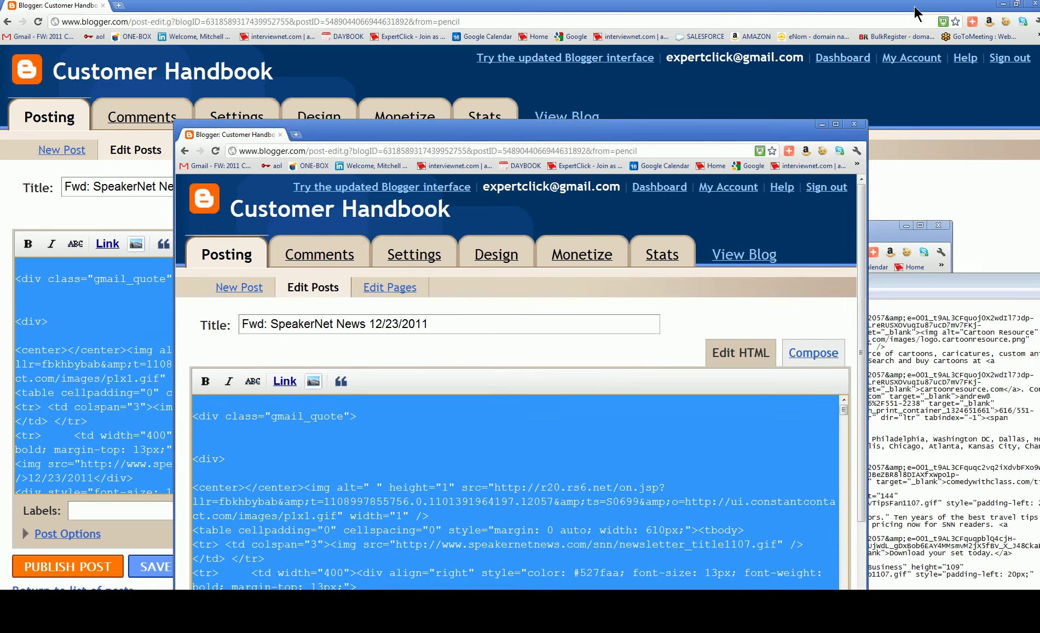
{"action": "left_click", "coordinate": [822, 124]}
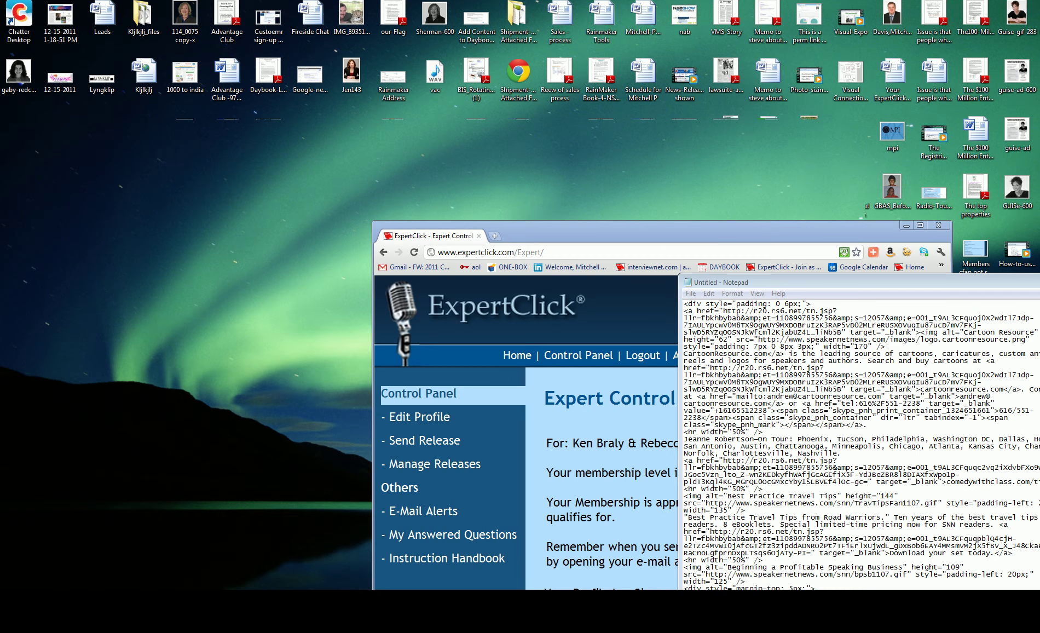
{"action": "left_click_drag", "start_coordinate": [725, 230], "coordinate": [400, 9]}
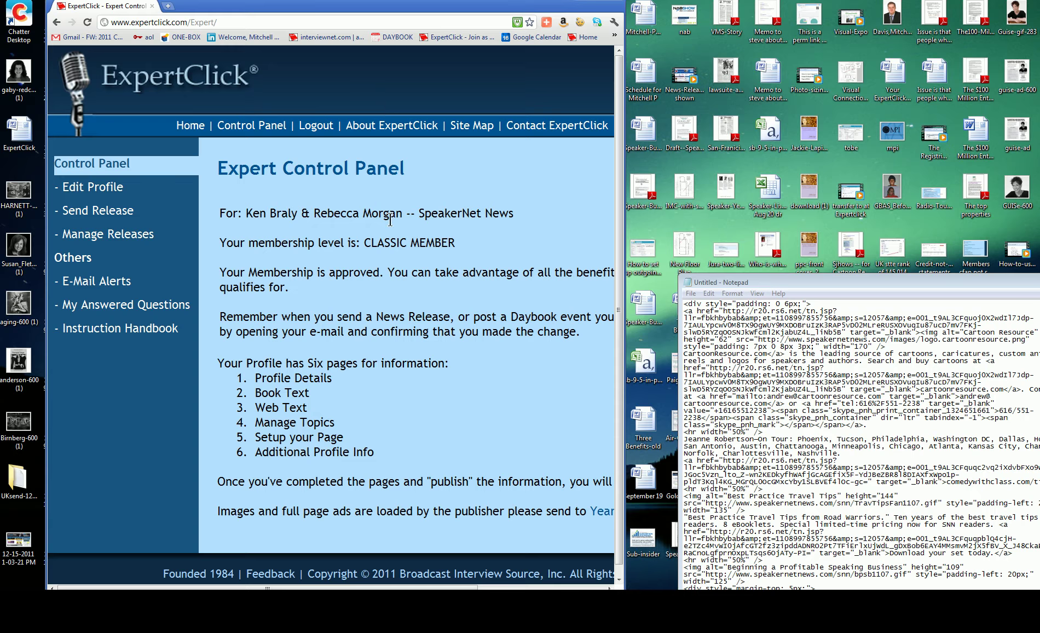
{"action": "left_click", "coordinate": [105, 213]}
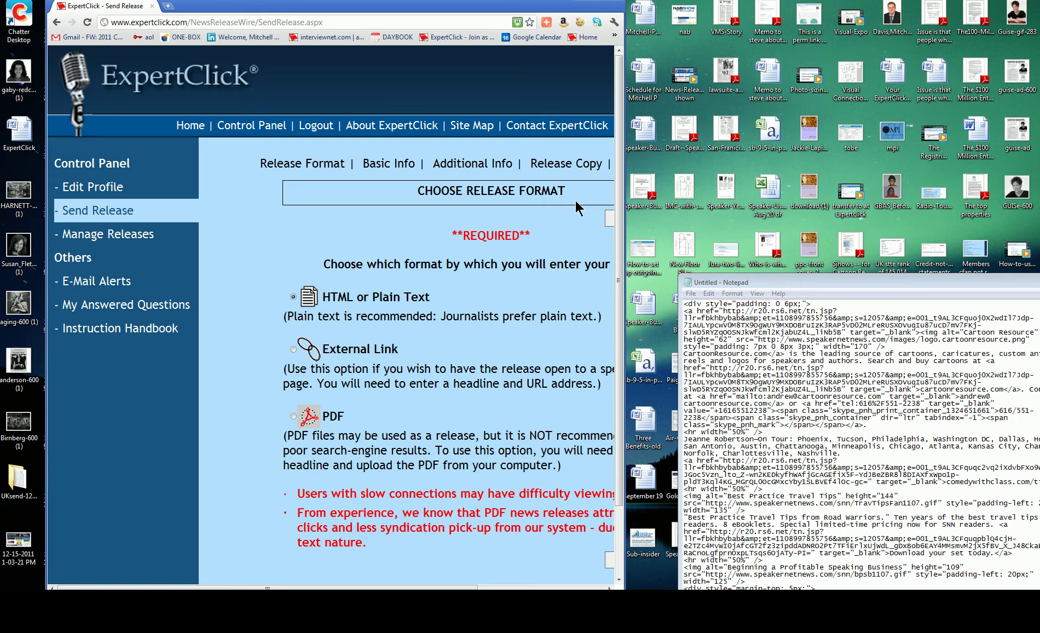
{"action": "left_click_drag", "start_coordinate": [623, 168], "coordinate": [820, 175]}
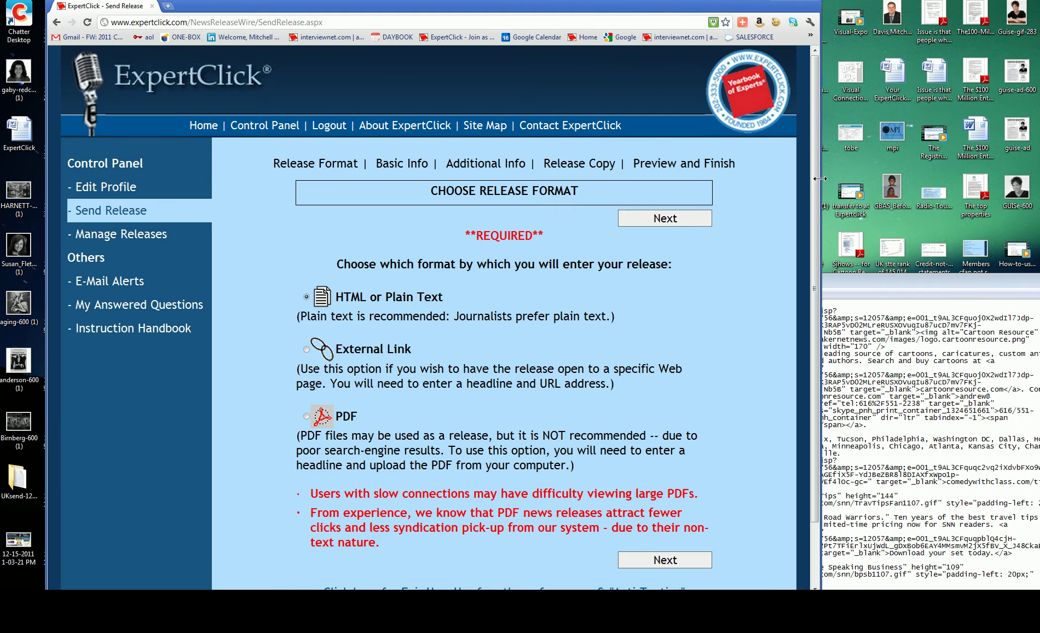
{"action": "left_click", "coordinate": [657, 224]}
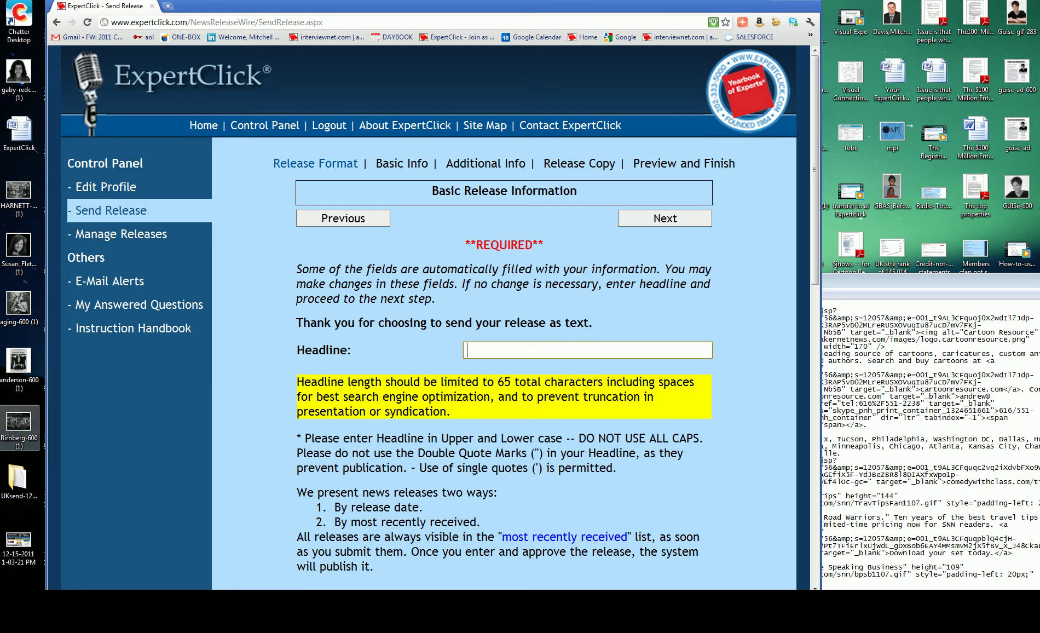
Paste the headline 'SpeakerNet News -- December 23, 2011' from Notepad and continue to Additional Info.
{"action": "key", "text": "alt+Tab"}
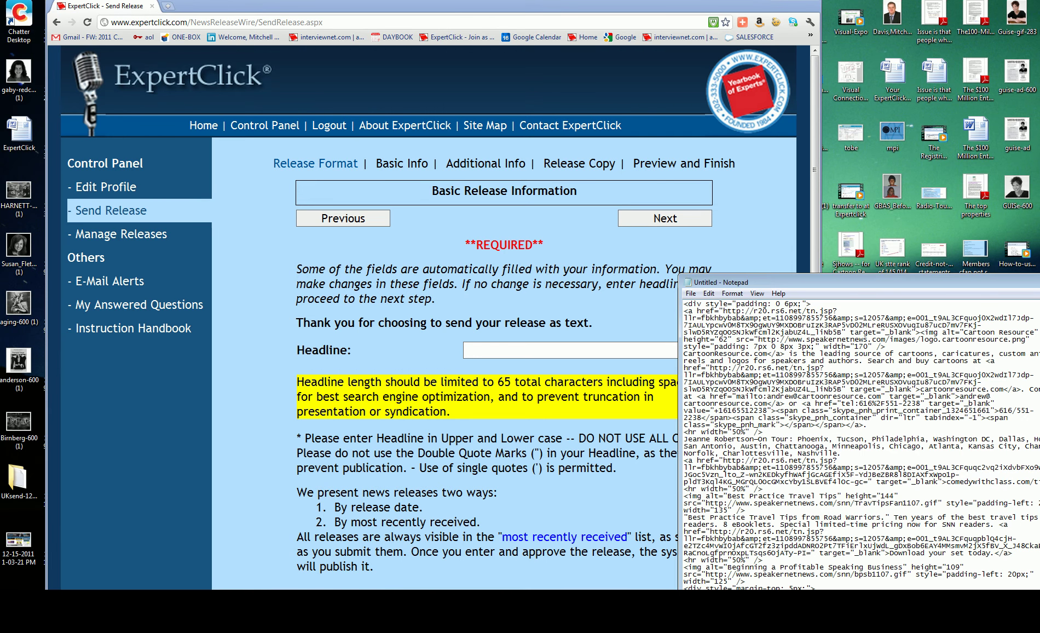
{"action": "key", "text": "alt+Tab"}
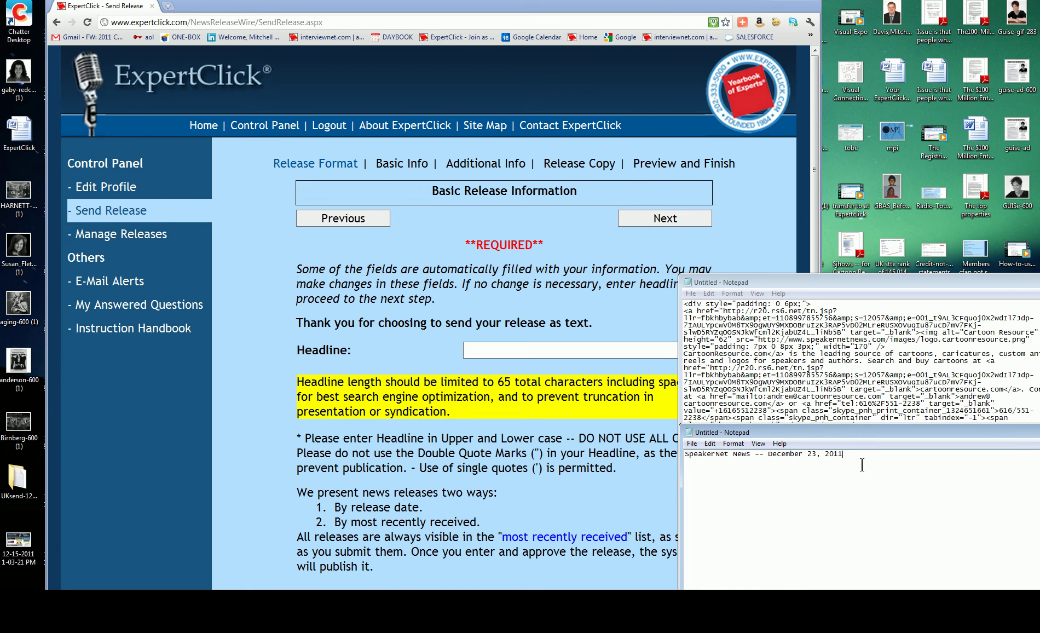
{"action": "left_click_drag", "start_coordinate": [862, 464], "coordinate": [673, 452]}
{"action": "key", "text": "ctrl+c"}
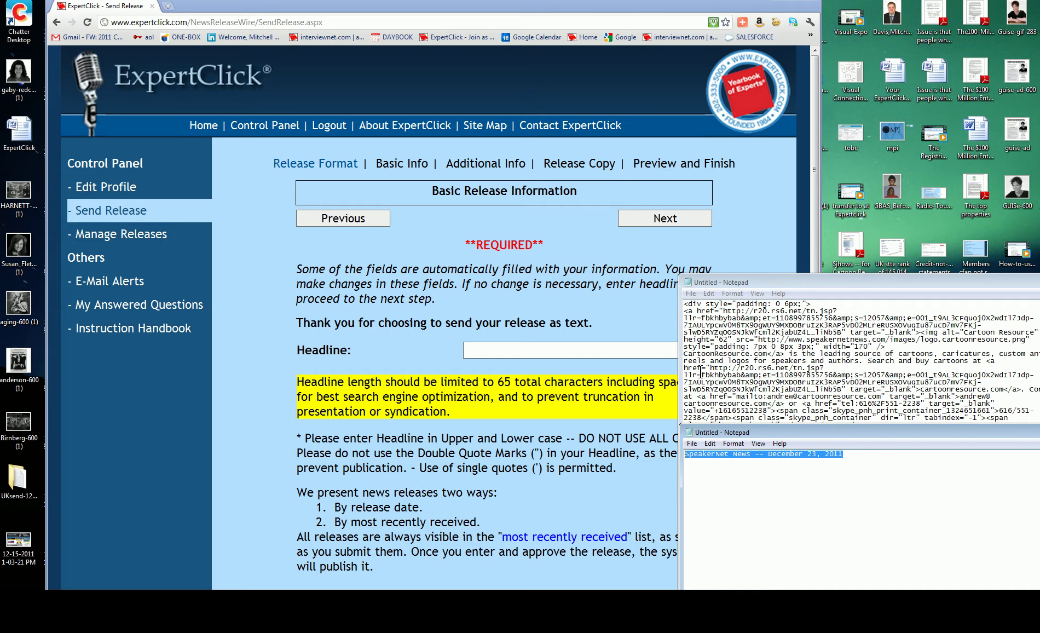
{"action": "left_click", "coordinate": [614, 352]}
{"action": "key", "text": "ctrl+v"}
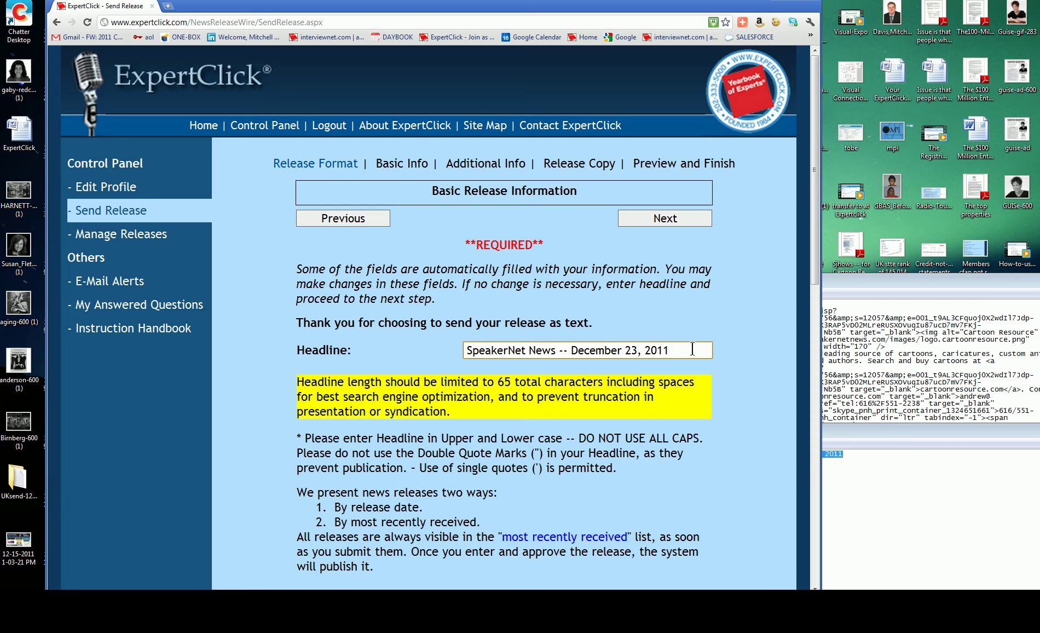
{"action": "left_click", "coordinate": [666, 218]}
Continue to the release copy step and clear the placeholder text from the HTML box.
{"action": "scroll", "coordinate": [677, 294], "scroll_direction": "down", "scroll_amount": 3}
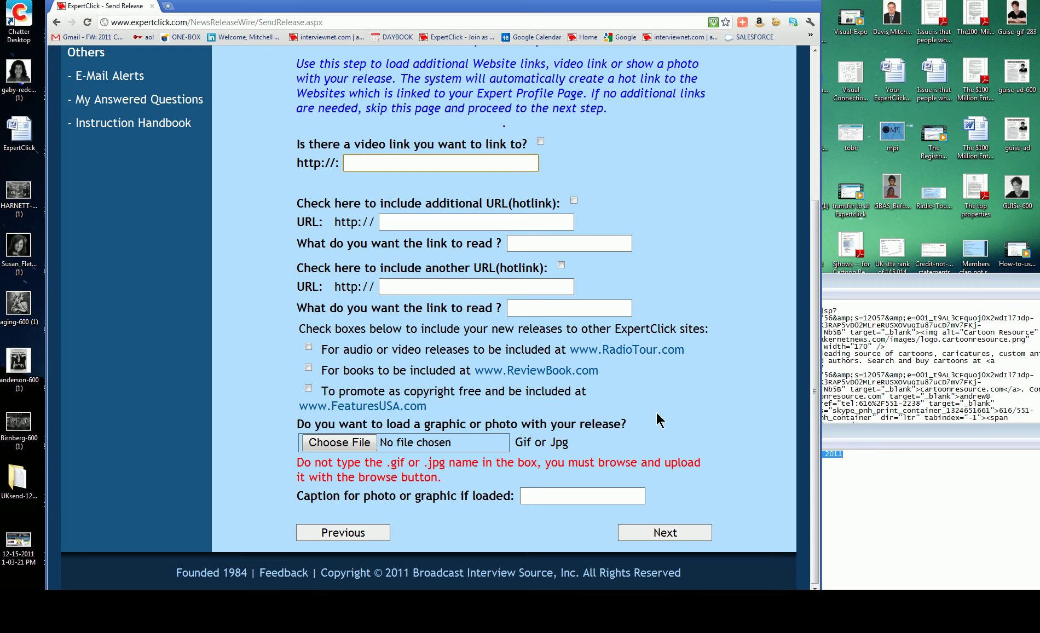
{"action": "left_click", "coordinate": [667, 533]}
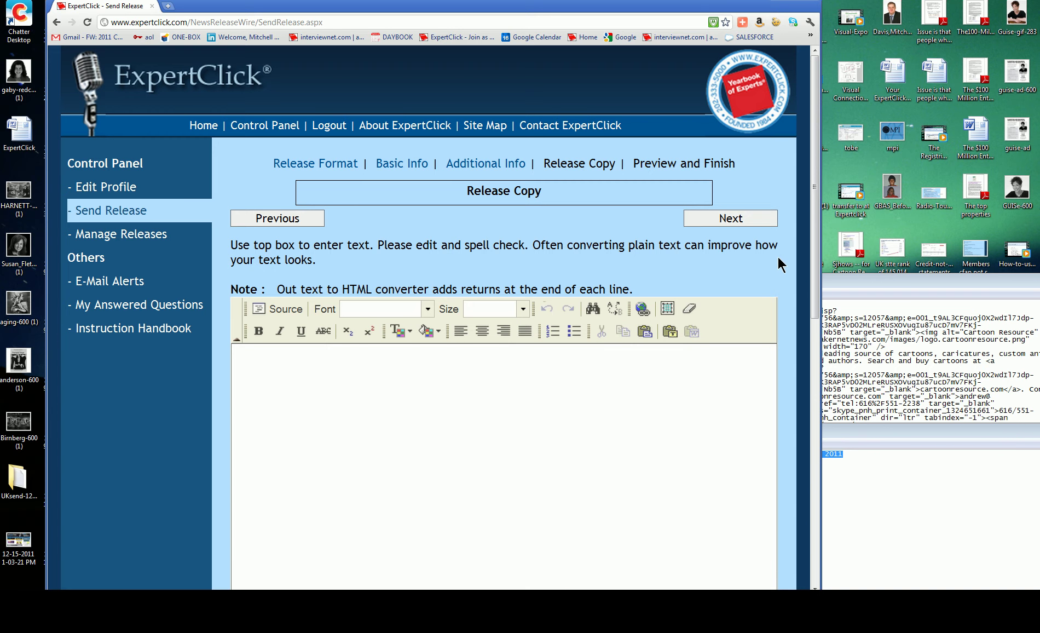
{"action": "scroll", "coordinate": [782, 265], "scroll_direction": "down", "scroll_amount": 1}
{"action": "scroll", "coordinate": [657, 327], "scroll_direction": "down", "scroll_amount": 8}
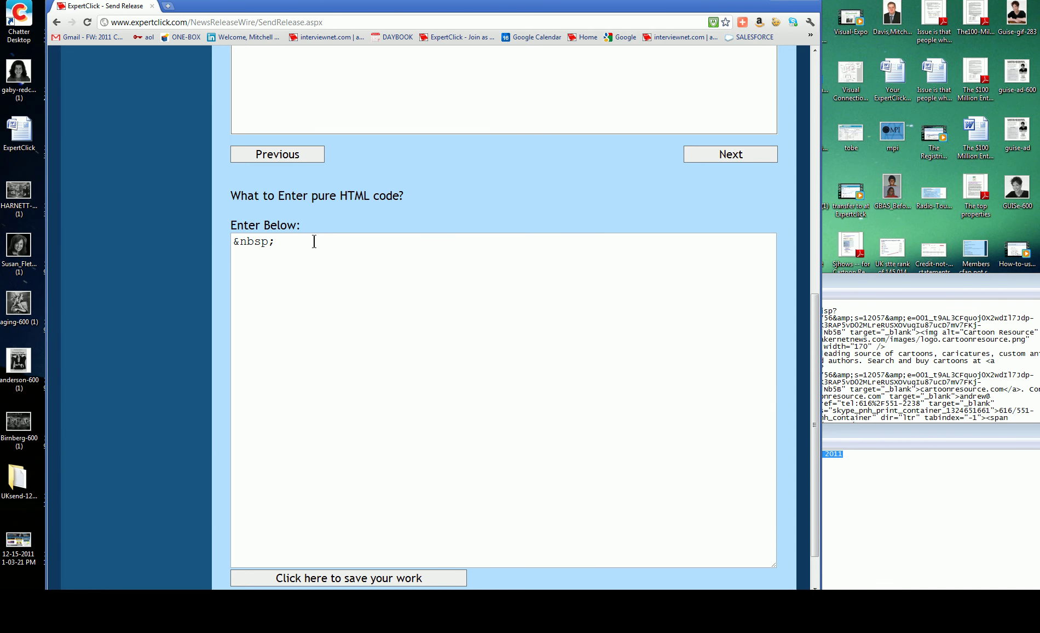
{"action": "left_click_drag", "start_coordinate": [315, 242], "coordinate": [205, 251]}
{"action": "key", "text": "Delete"}
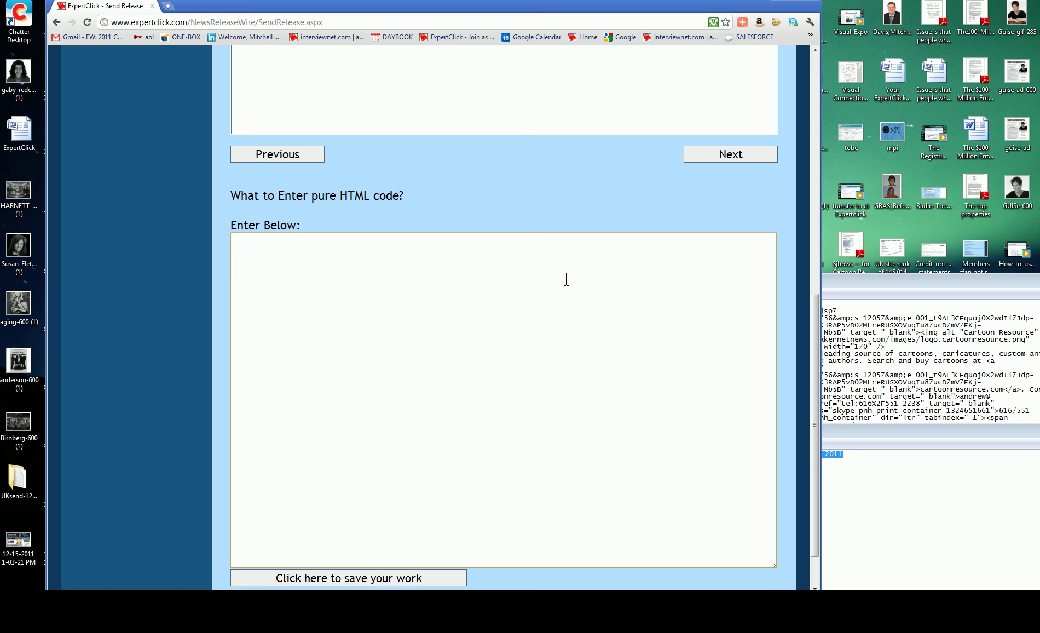
Copy all the newsletter HTML from Notepad into the pure HTML code box.
{"action": "left_click", "coordinate": [979, 388]}
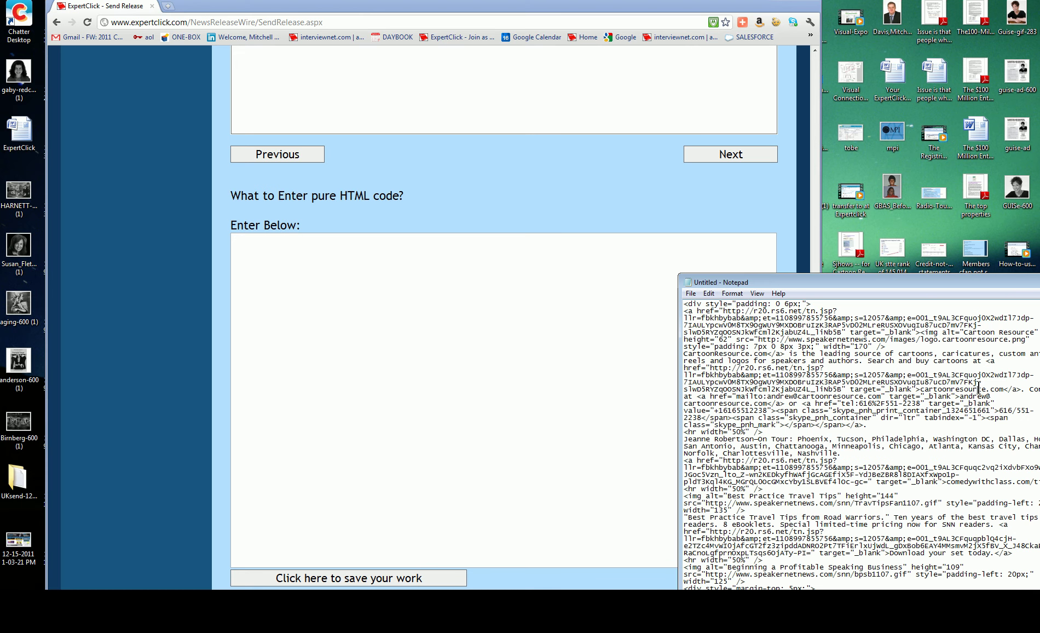
{"action": "key", "text": "ctrl+a"}
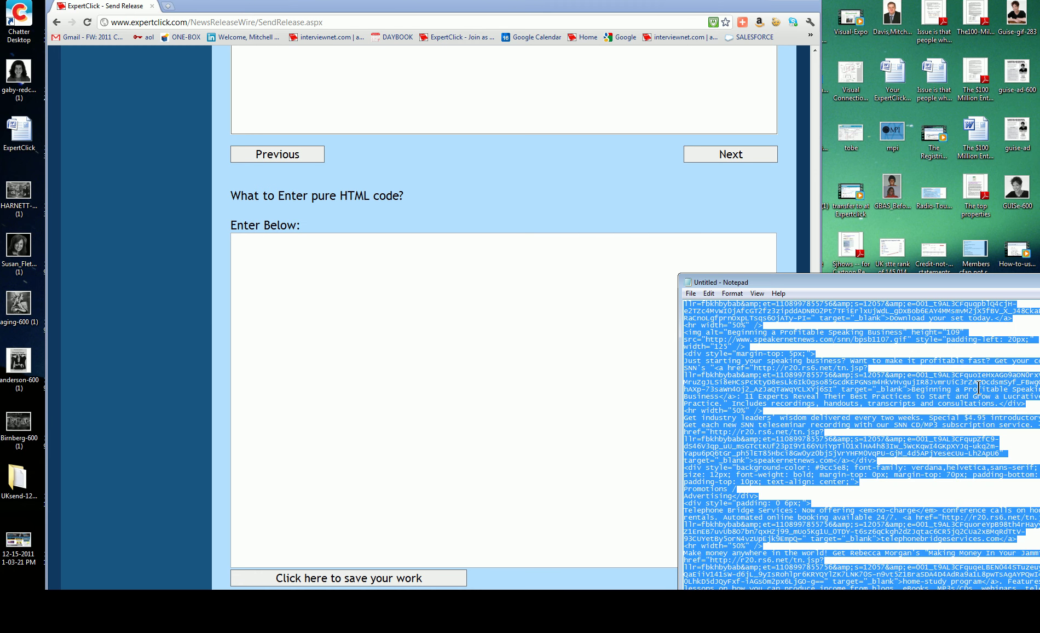
{"action": "left_click", "coordinate": [406, 237]}
{"action": "key", "text": "ctrl+v"}
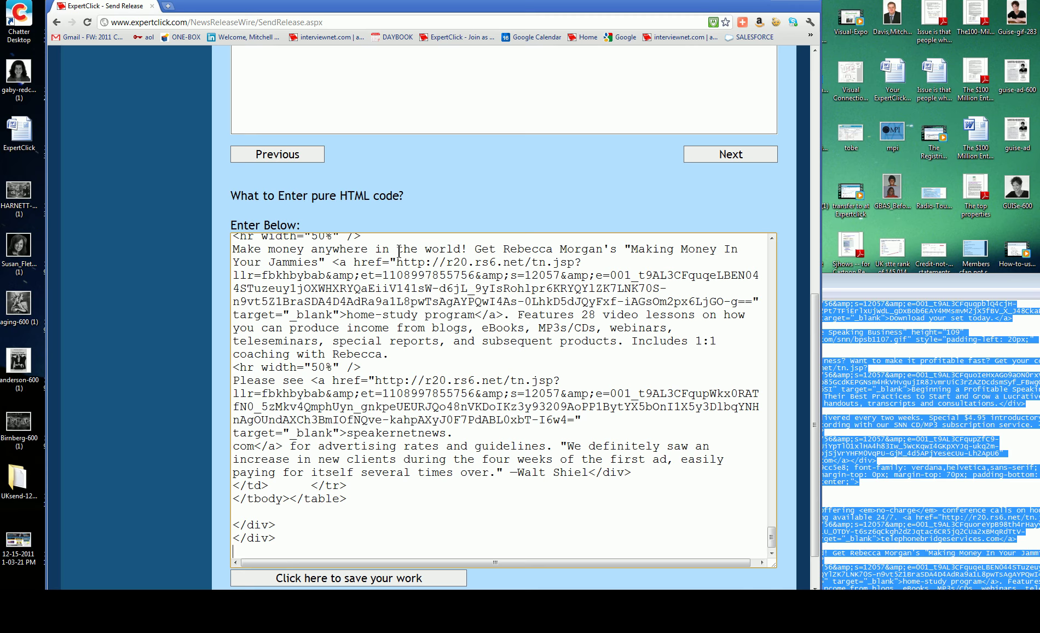
{"action": "scroll", "coordinate": [546, 304], "scroll_direction": "up", "scroll_amount": 10}
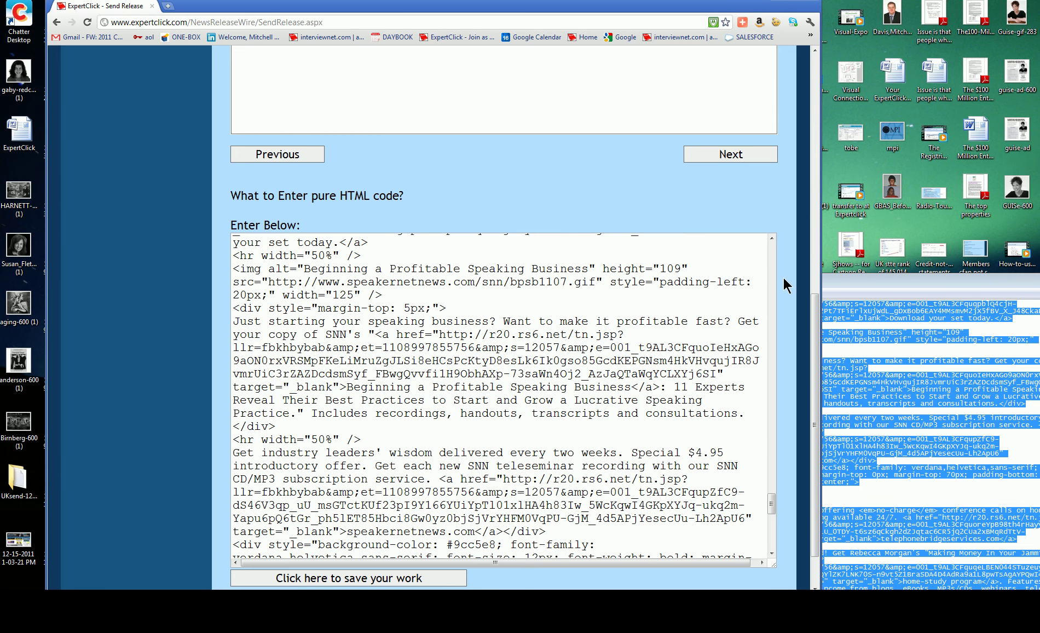
{"action": "scroll", "coordinate": [784, 280], "scroll_direction": "down", "scroll_amount": 1}
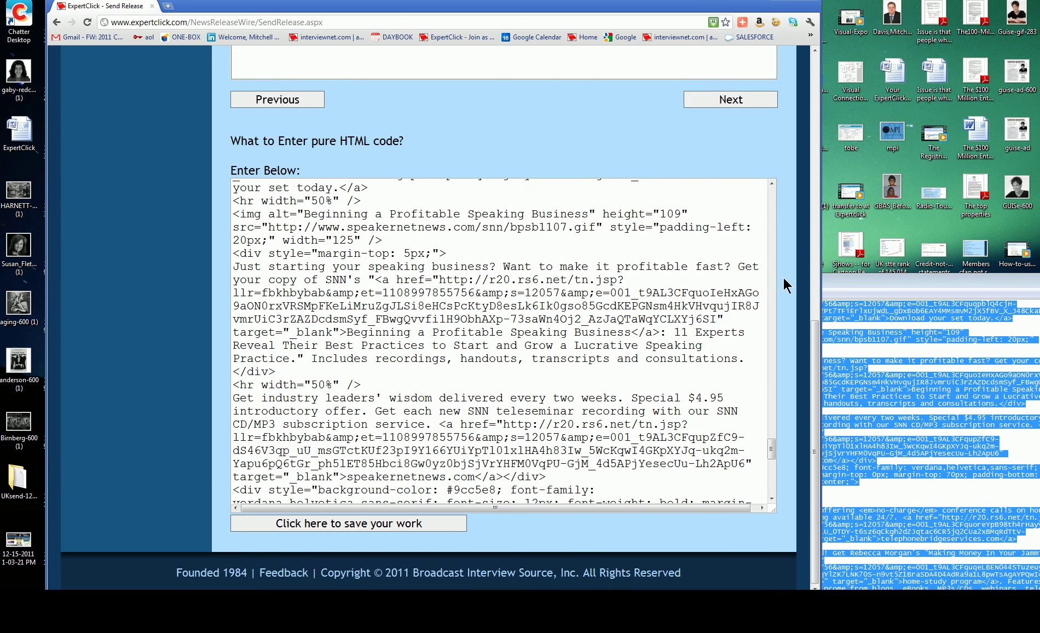
Save the pasted release copy and advance to the Preview and Finish step.
{"action": "left_click", "coordinate": [370, 526]}
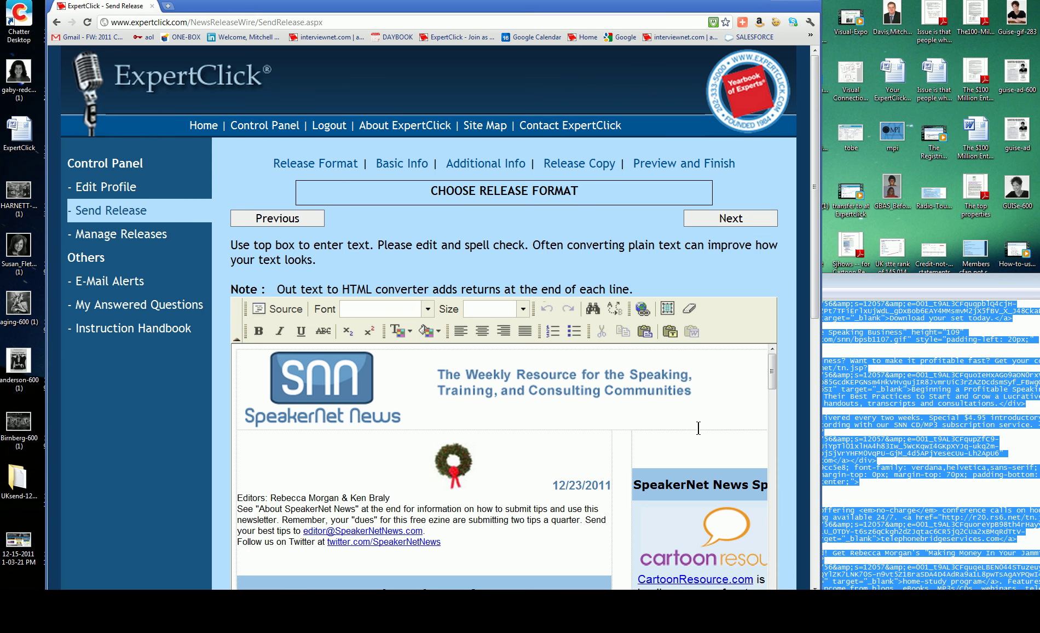
{"action": "scroll", "coordinate": [597, 390], "scroll_direction": "down", "scroll_amount": 15}
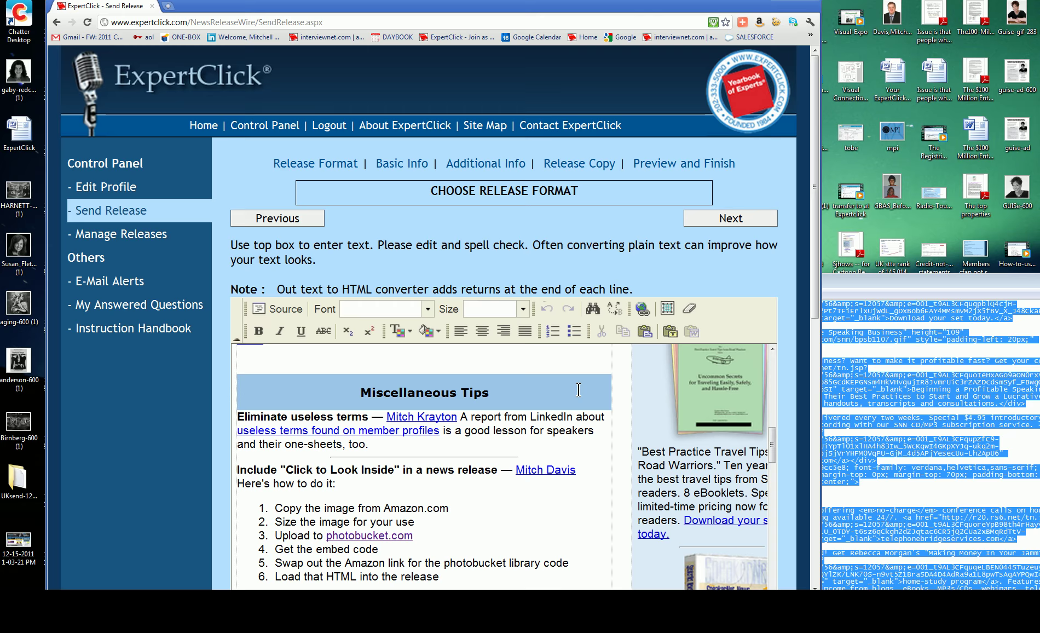
{"action": "scroll", "coordinate": [572, 393], "scroll_direction": "down", "scroll_amount": 10}
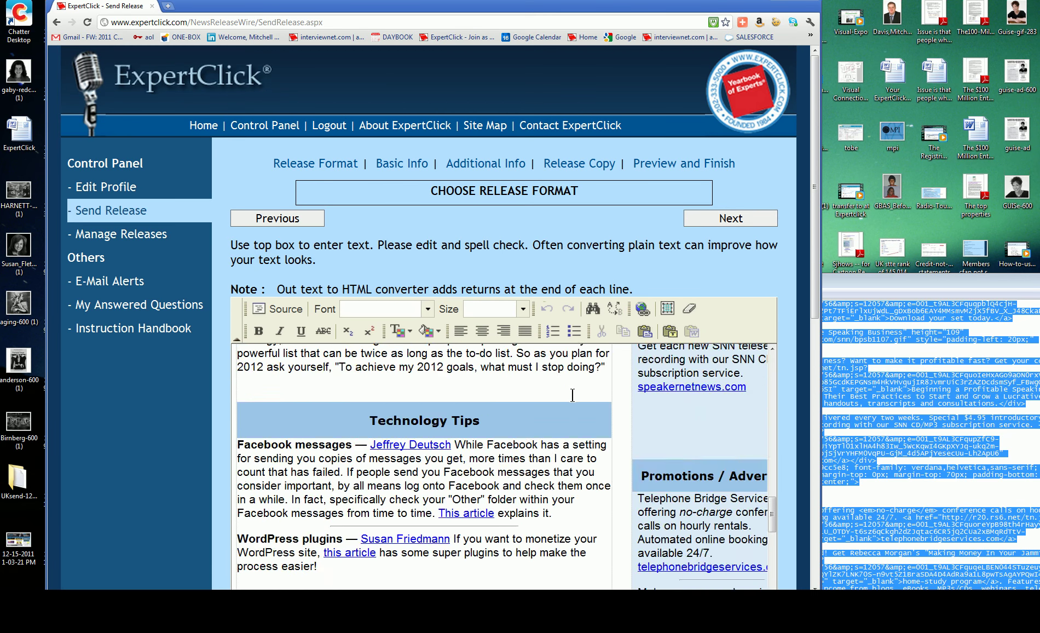
{"action": "left_click", "coordinate": [707, 220]}
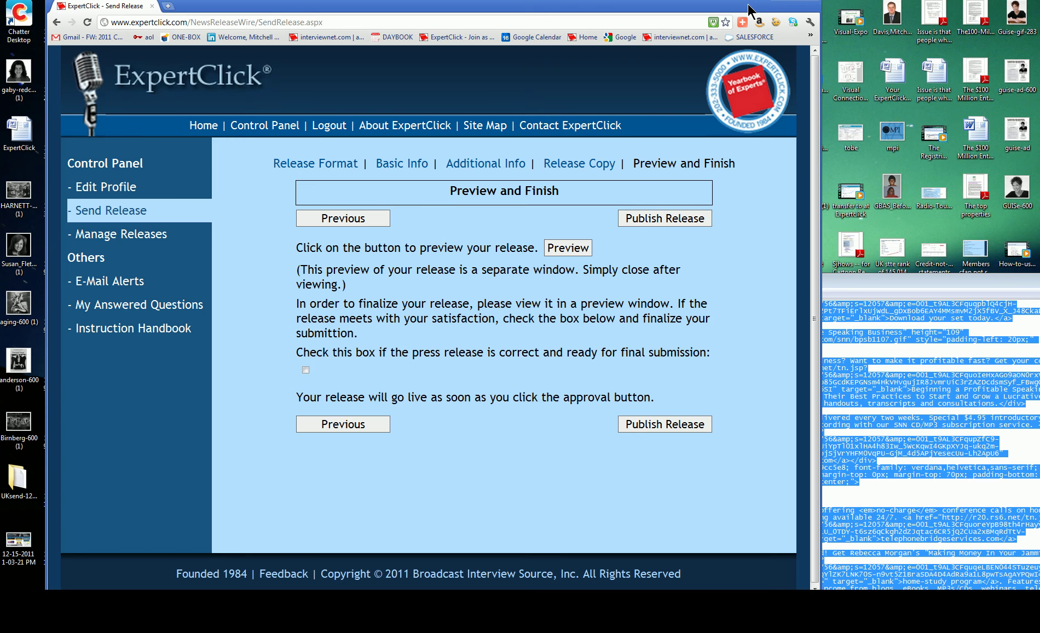
{"action": "double_click", "coordinate": [747, 4]}
{"action": "left_click", "coordinate": [769, 20]}
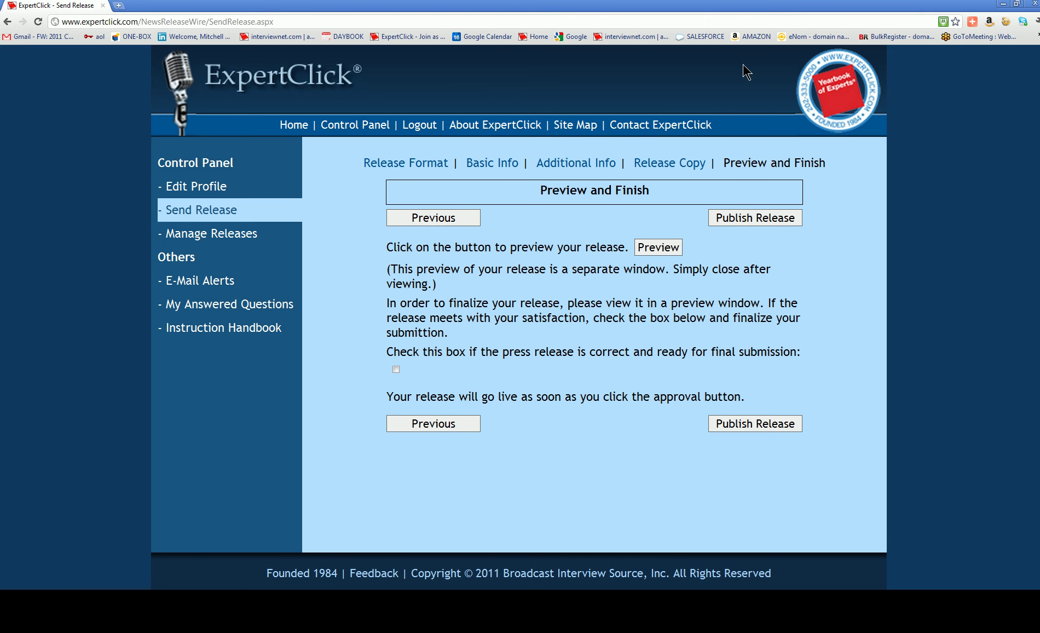
Preview the release, spotting the stray p1x1.gif line above the header, then close it.
{"action": "left_click", "coordinate": [661, 248]}
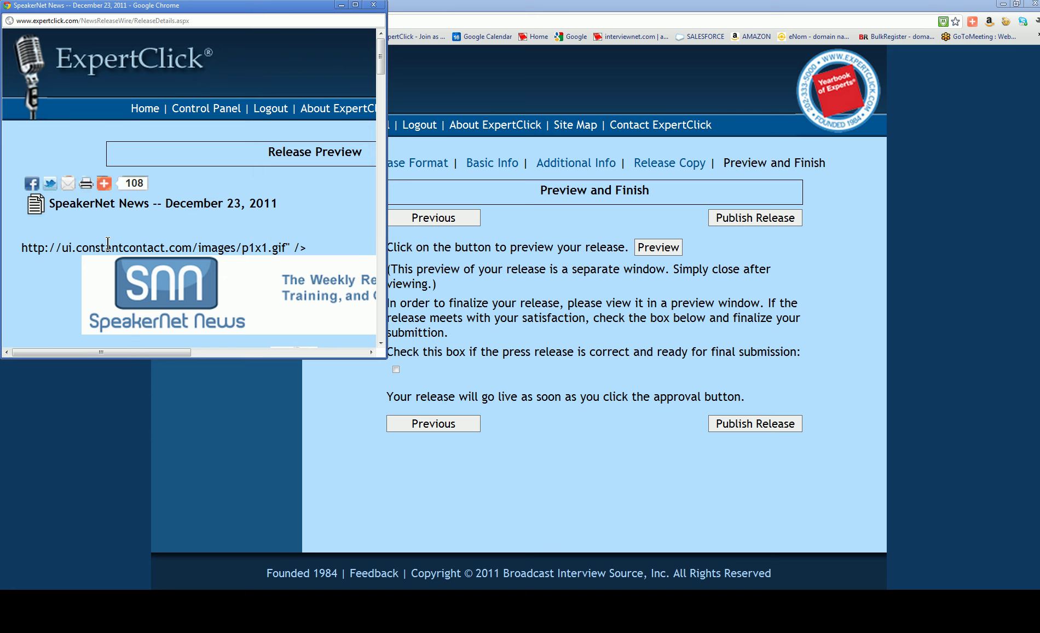
{"action": "left_click_drag", "start_coordinate": [308, 249], "coordinate": [280, 248]}
{"action": "left_click", "coordinate": [374, 5]}
Back on the release copy step, delete the gmail_quote div and p1x1.gif tracking-pixel lines from the HTML's start.
{"action": "left_click", "coordinate": [456, 221]}
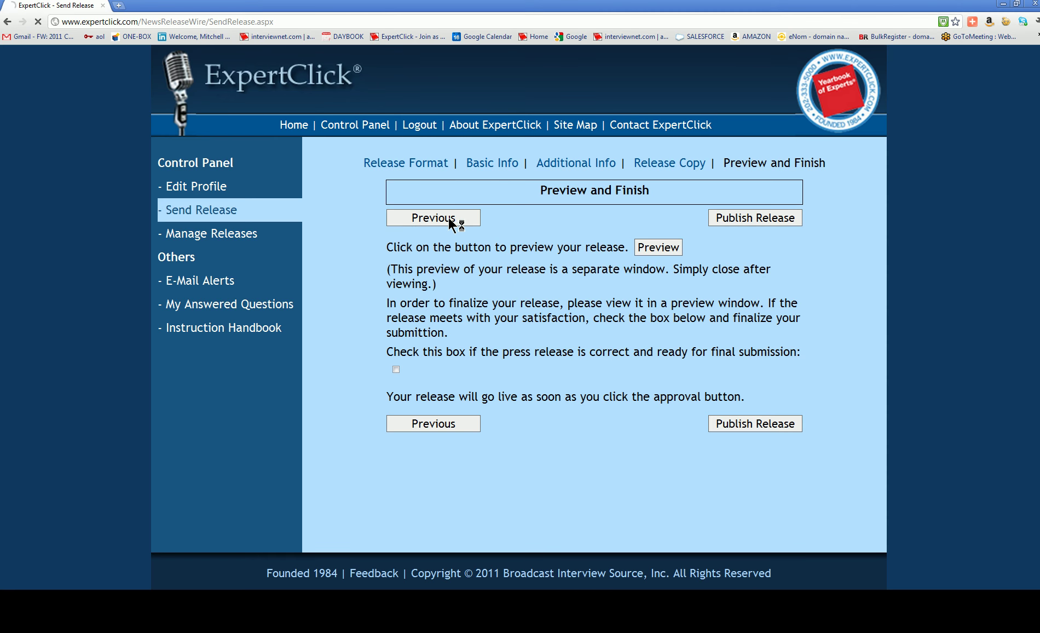
{"action": "scroll", "coordinate": [848, 366], "scroll_direction": "down", "scroll_amount": 15}
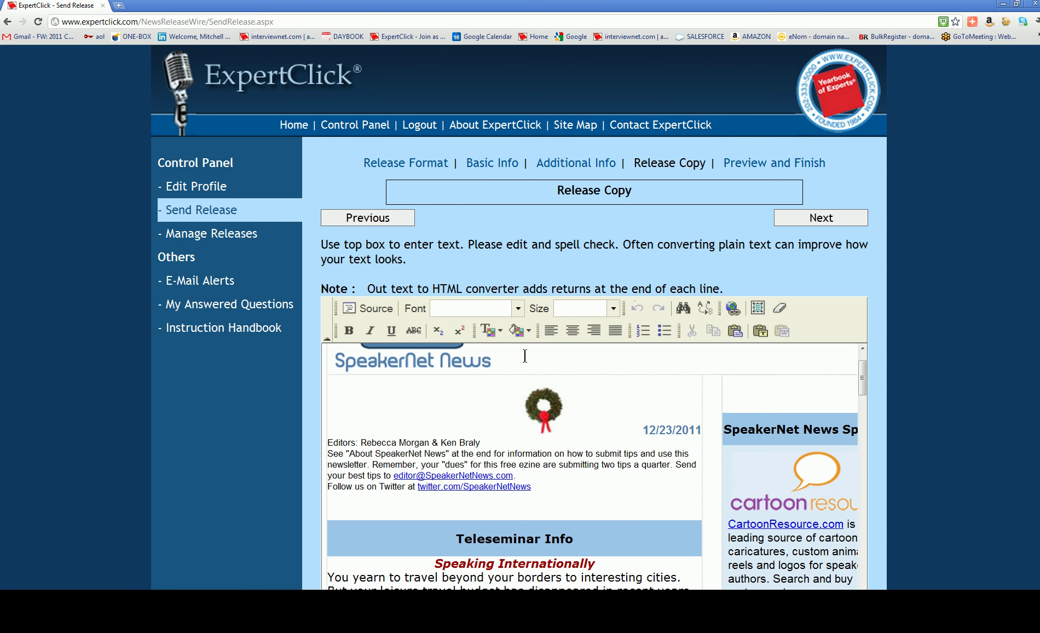
{"action": "scroll", "coordinate": [991, 274], "scroll_direction": "down", "scroll_amount": 8}
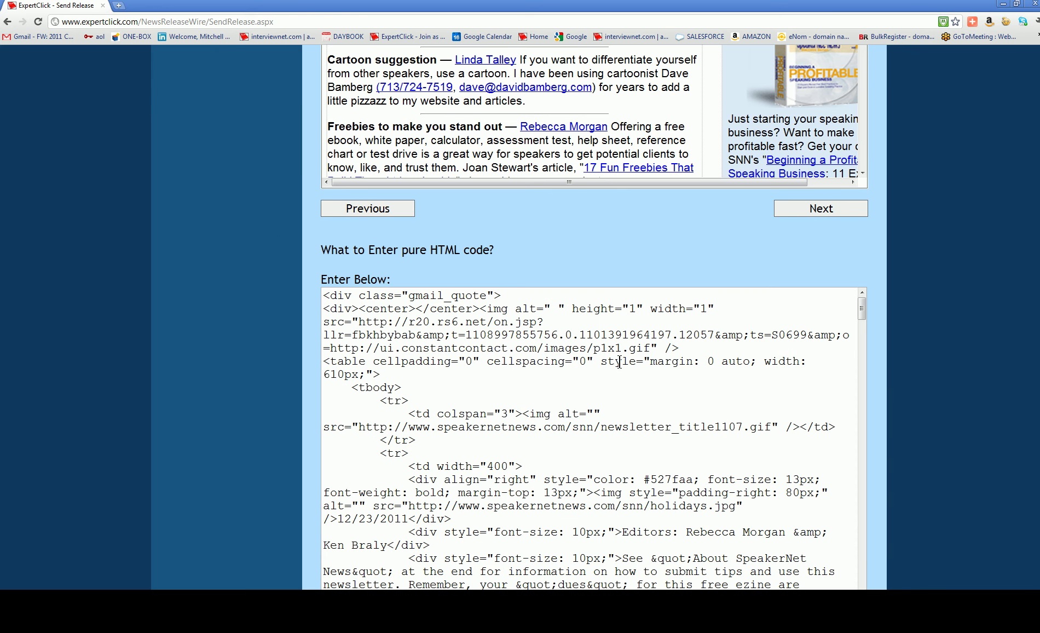
{"action": "left_click_drag", "start_coordinate": [681, 350], "coordinate": [309, 289]}
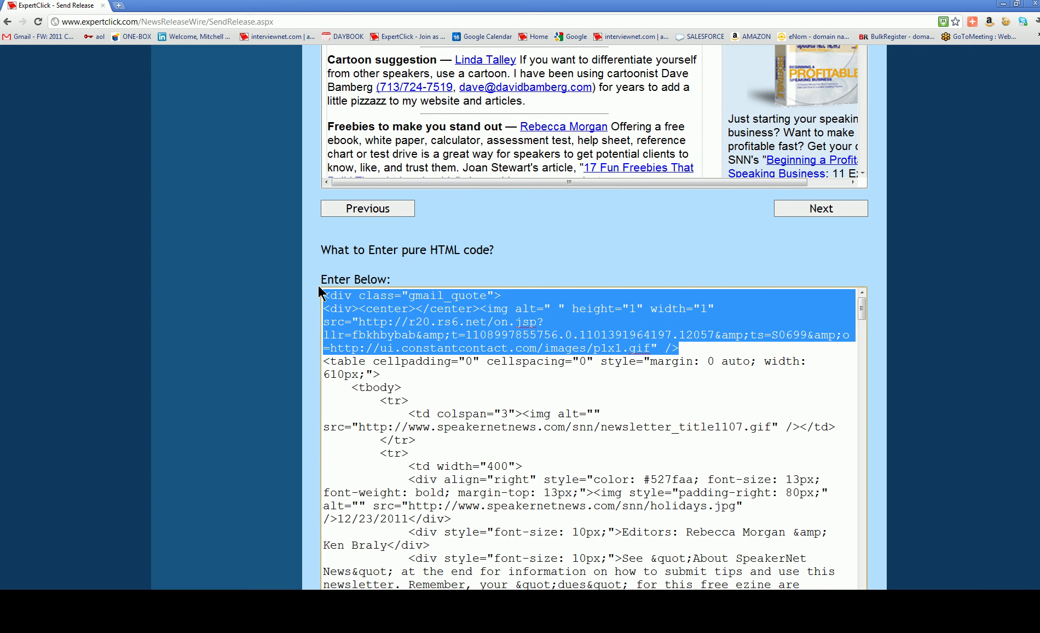
{"action": "key", "text": "Delete"}
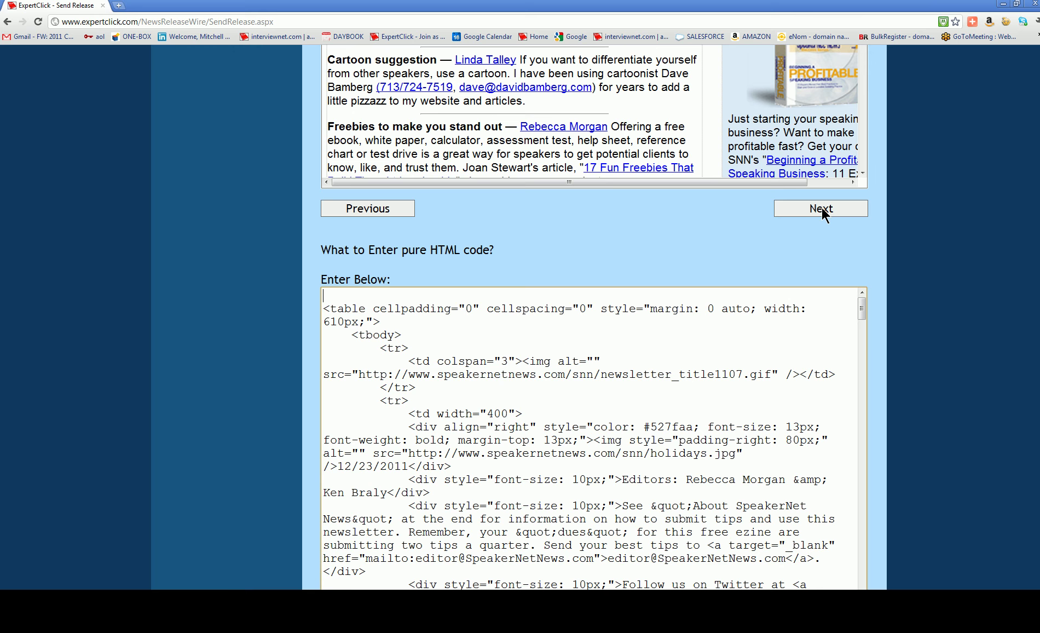
Save the cleaned release HTML.
{"action": "scroll", "coordinate": [678, 395], "scroll_direction": "down", "scroll_amount": 6}
{"action": "scroll", "coordinate": [318, 417], "scroll_direction": "down", "scroll_amount": 2}
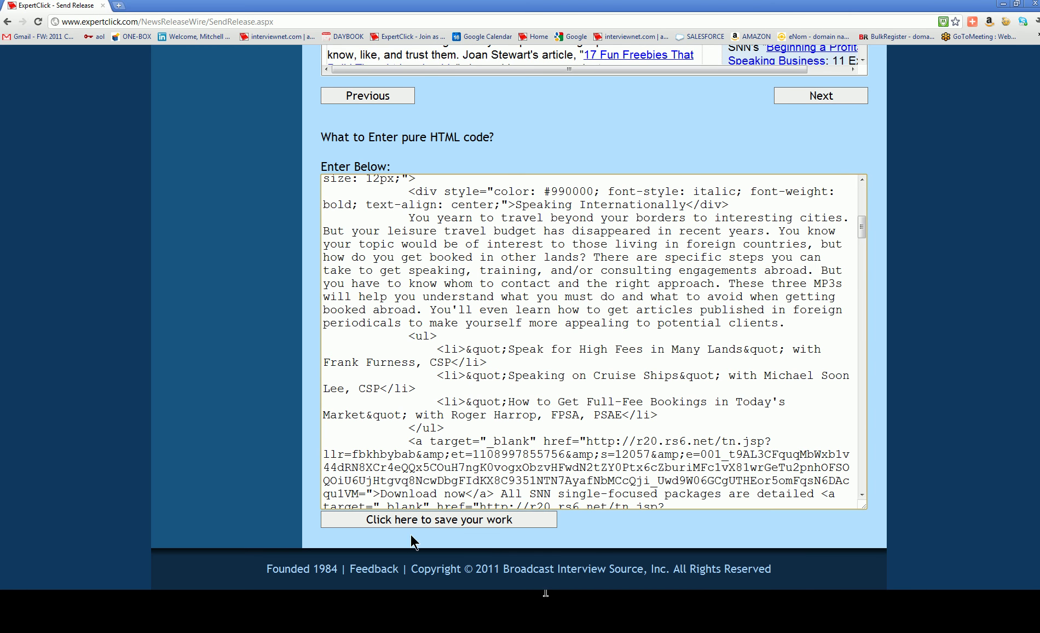
{"action": "left_click", "coordinate": [424, 522]}
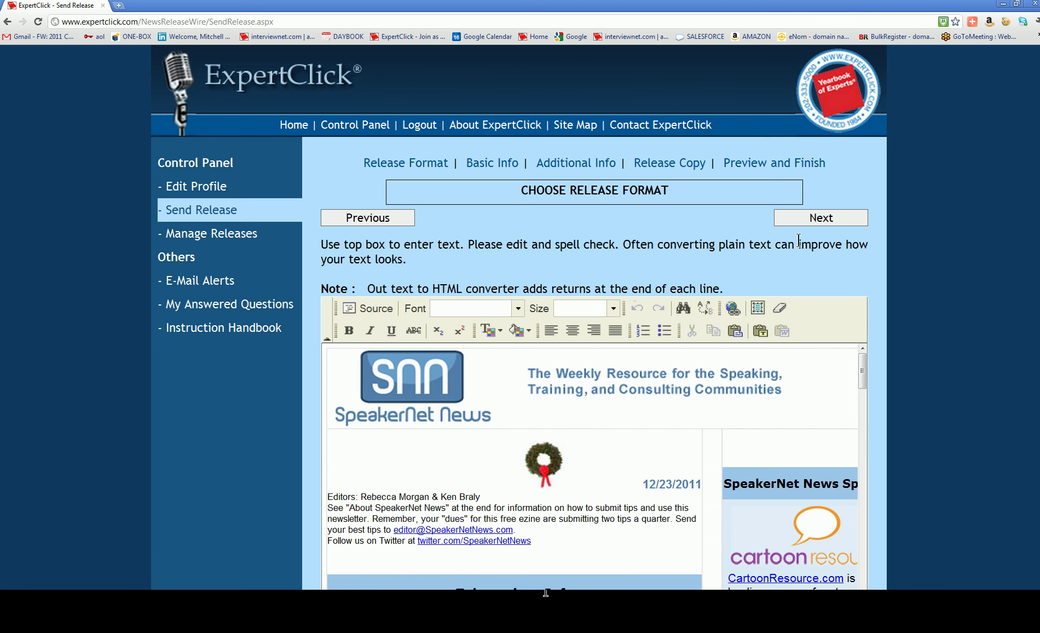
Preview the cleaned release, maximized, and scroll through the newsletter.
{"action": "left_click", "coordinate": [806, 222]}
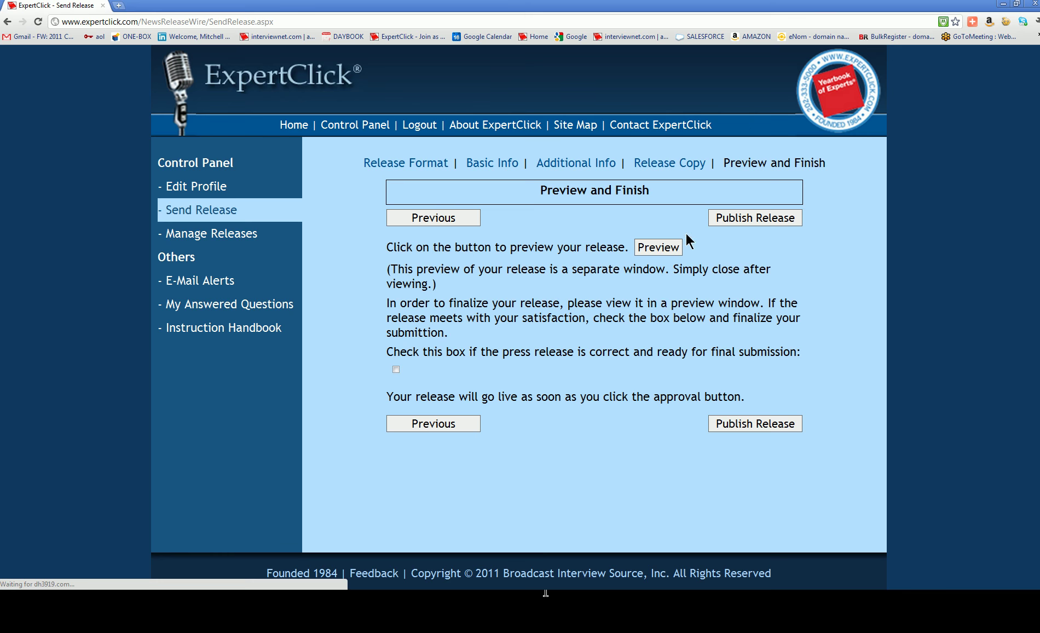
{"action": "left_click", "coordinate": [656, 247]}
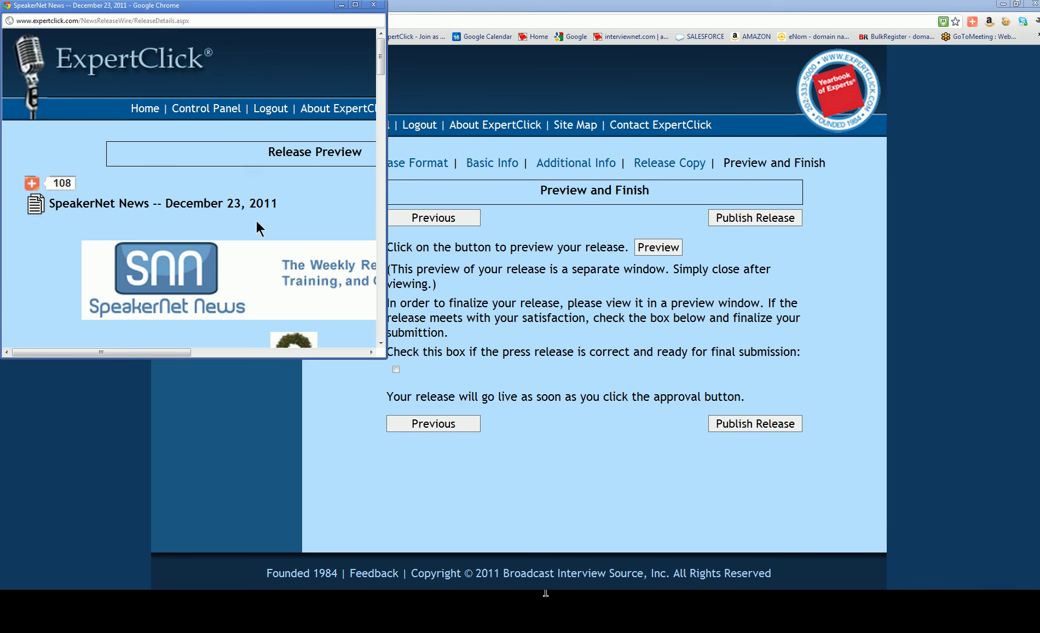
{"action": "scroll", "coordinate": [263, 219], "scroll_direction": "down", "scroll_amount": 4}
{"action": "scroll", "coordinate": [271, 204], "scroll_direction": "up", "scroll_amount": 4}
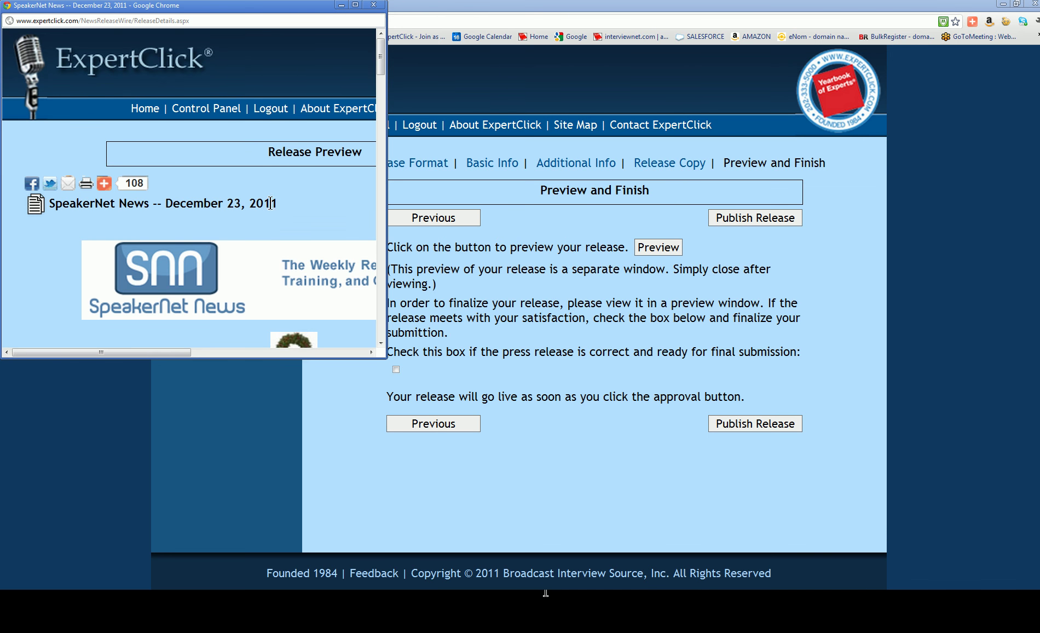
{"action": "left_click", "coordinate": [356, 5]}
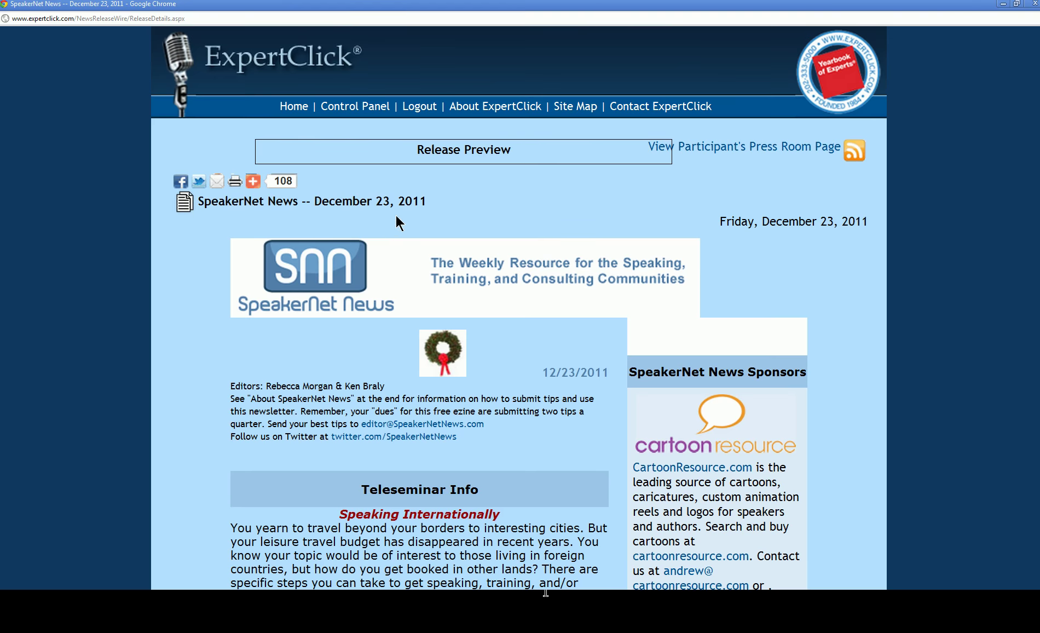
{"action": "scroll", "coordinate": [569, 255], "scroll_direction": "down", "scroll_amount": 10}
{"action": "scroll", "coordinate": [536, 259], "scroll_direction": "down", "scroll_amount": 15}
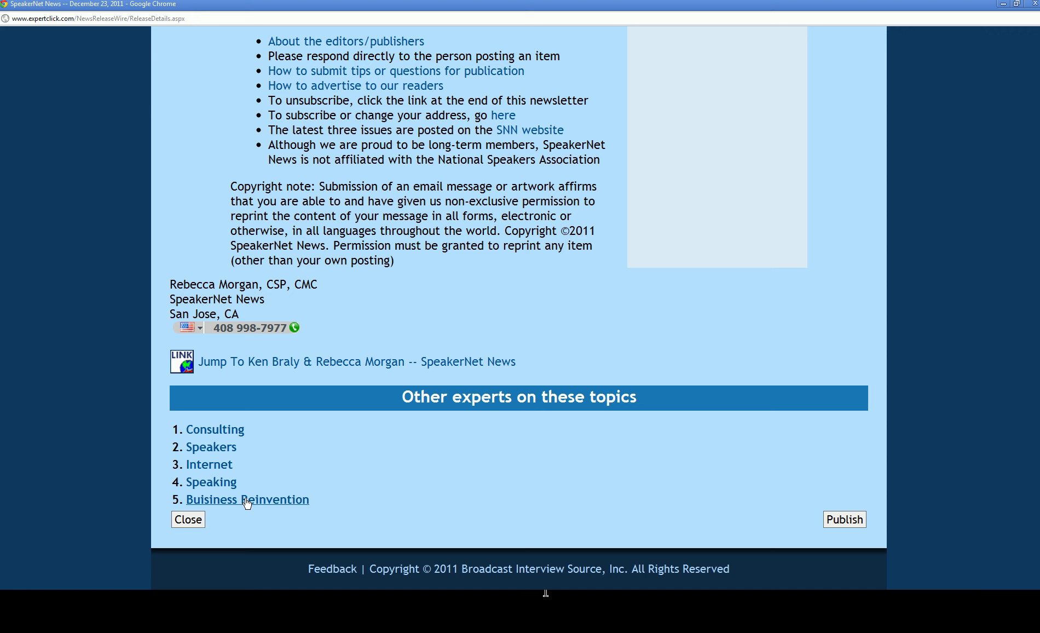
Close the preview, tick the approval checkbox and publish the release live.
{"action": "left_click", "coordinate": [186, 520]}
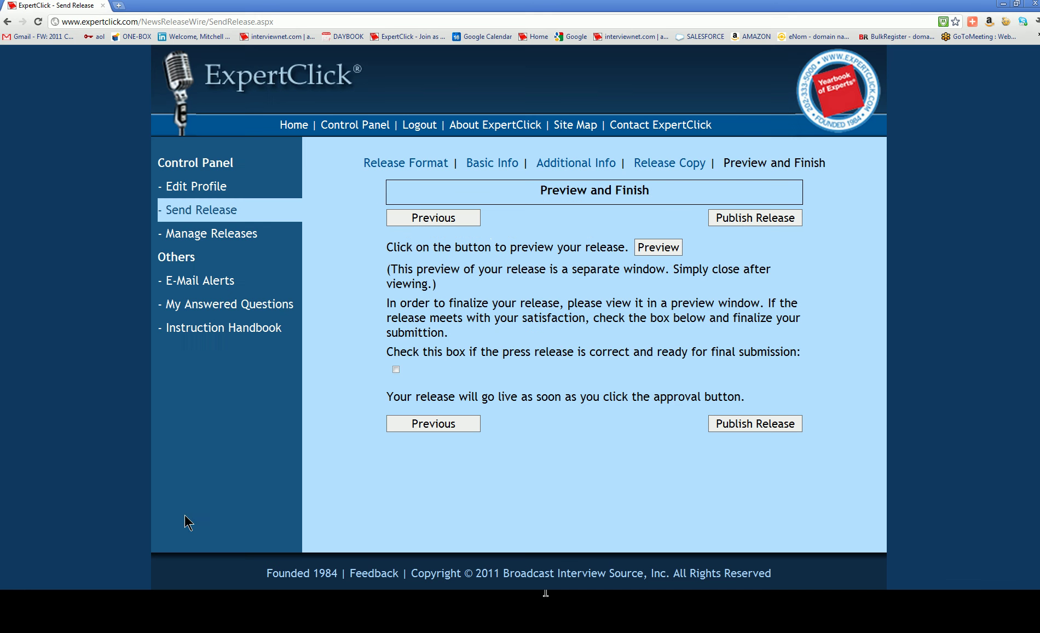
{"action": "left_click", "coordinate": [395, 370]}
{"action": "left_click", "coordinate": [746, 425]}
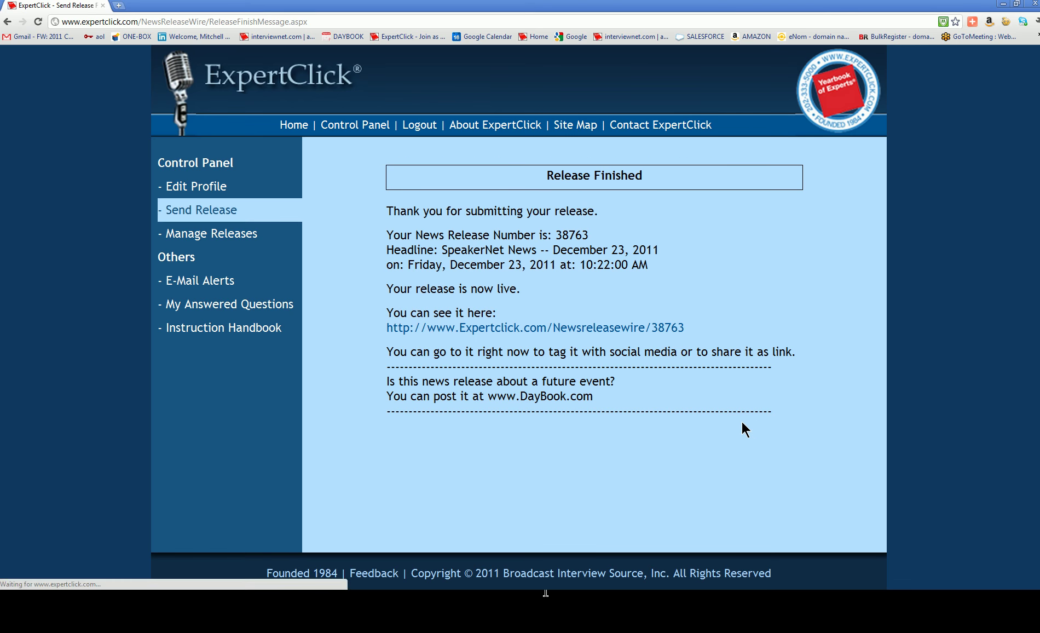
From the ExpertClick home page, open and scroll the 'SpeakerNet News -- December 23, 2011' release.
{"action": "left_click", "coordinate": [296, 127]}
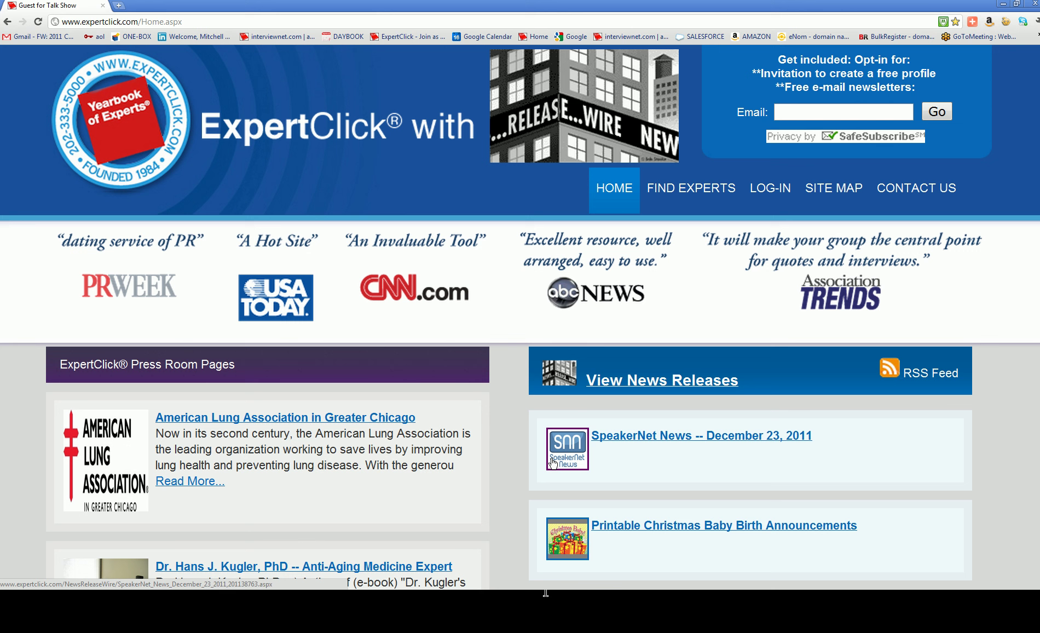
{"action": "left_click", "coordinate": [699, 438]}
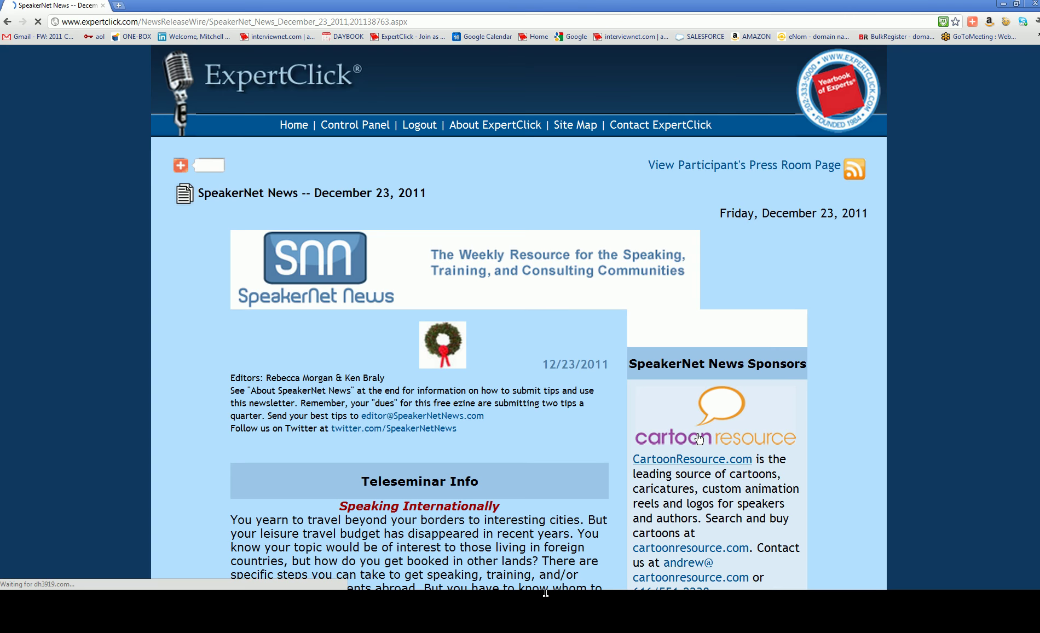
{"action": "scroll", "coordinate": [598, 396], "scroll_direction": "down", "scroll_amount": 20}
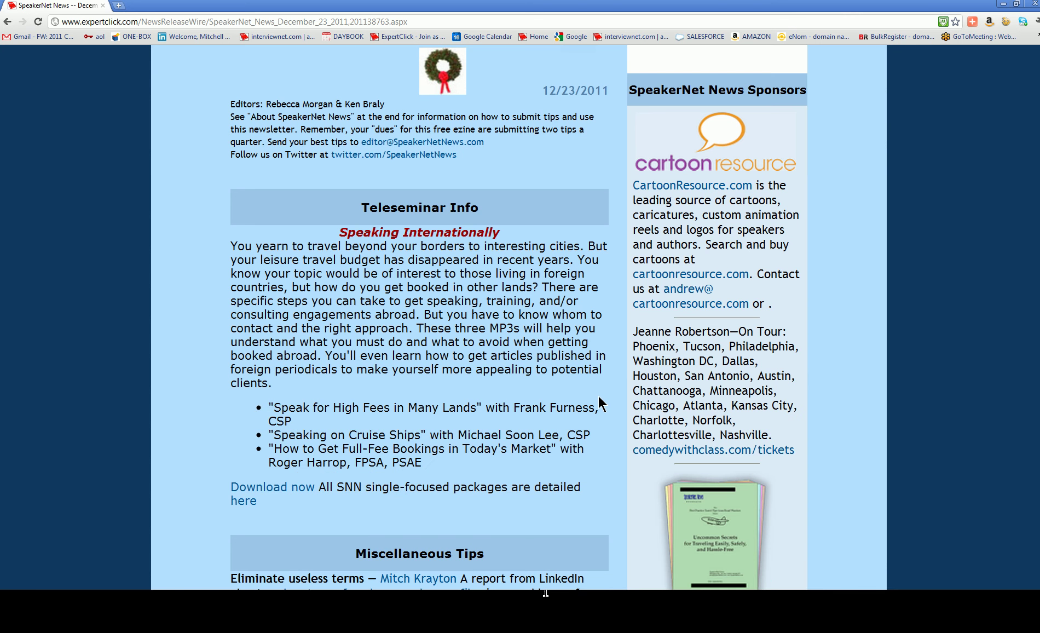
{"action": "scroll", "coordinate": [595, 408], "scroll_direction": "down", "scroll_amount": 15}
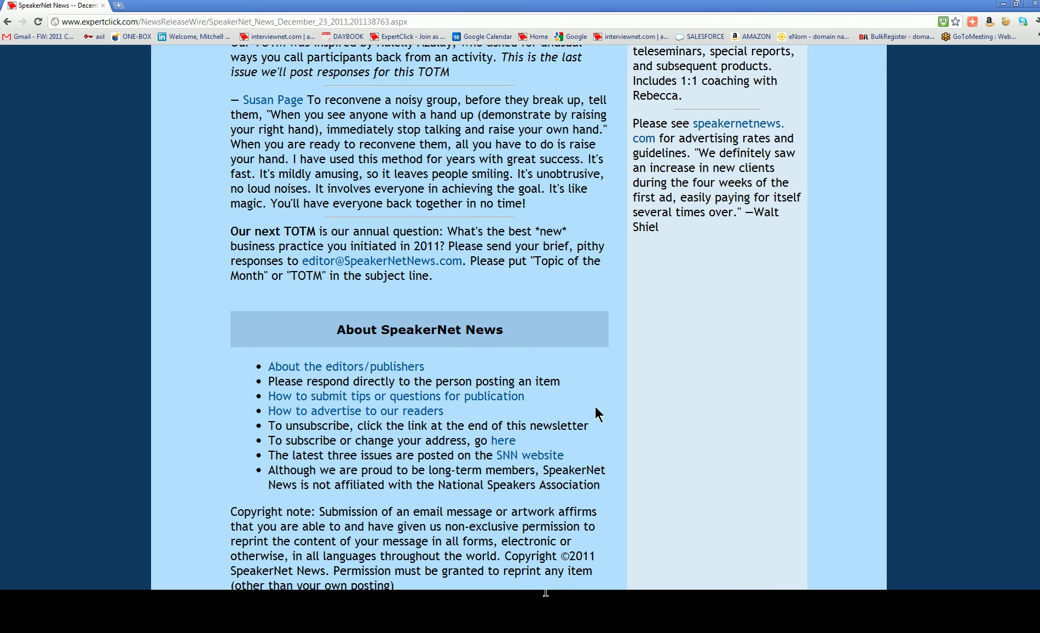
{"action": "scroll", "coordinate": [595, 413], "scroll_direction": "up", "scroll_amount": 10}
{"action": "scroll", "coordinate": [595, 416], "scroll_direction": "up", "scroll_amount": 20}
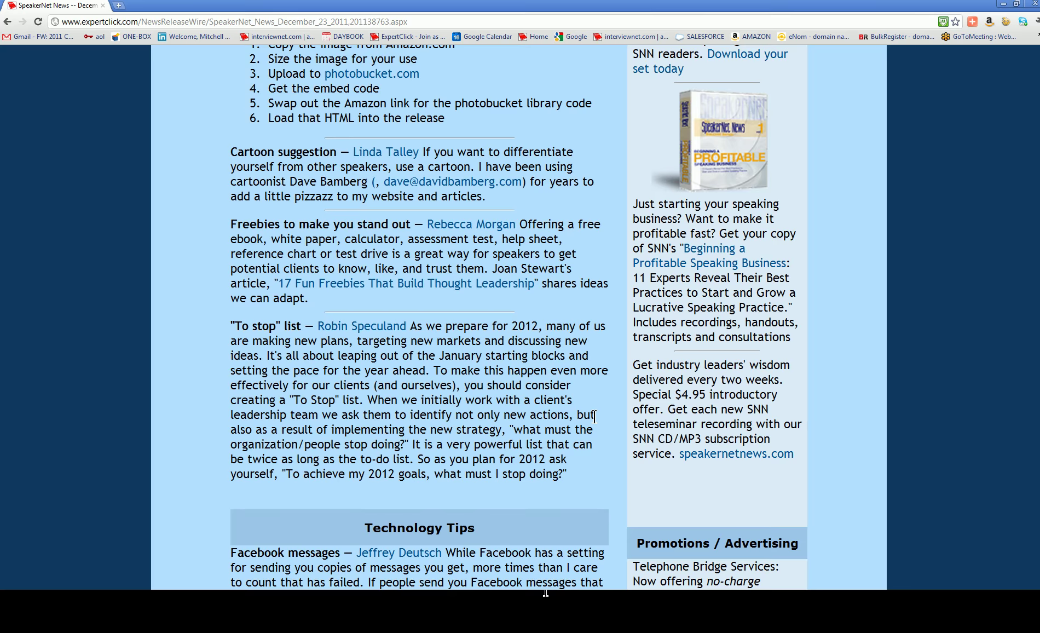